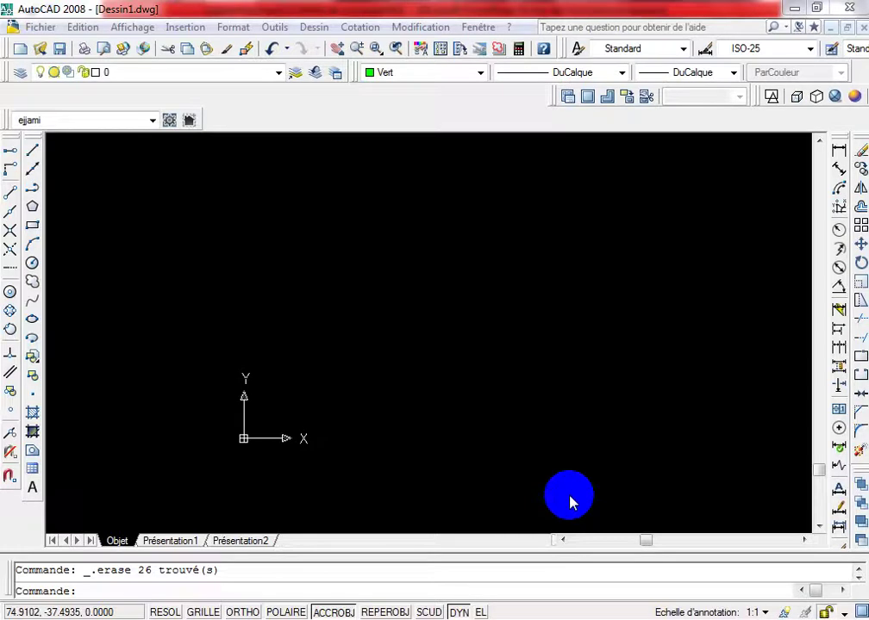
Step: Set the drawing's point style to the X-shaped cross marker
click(225, 28)
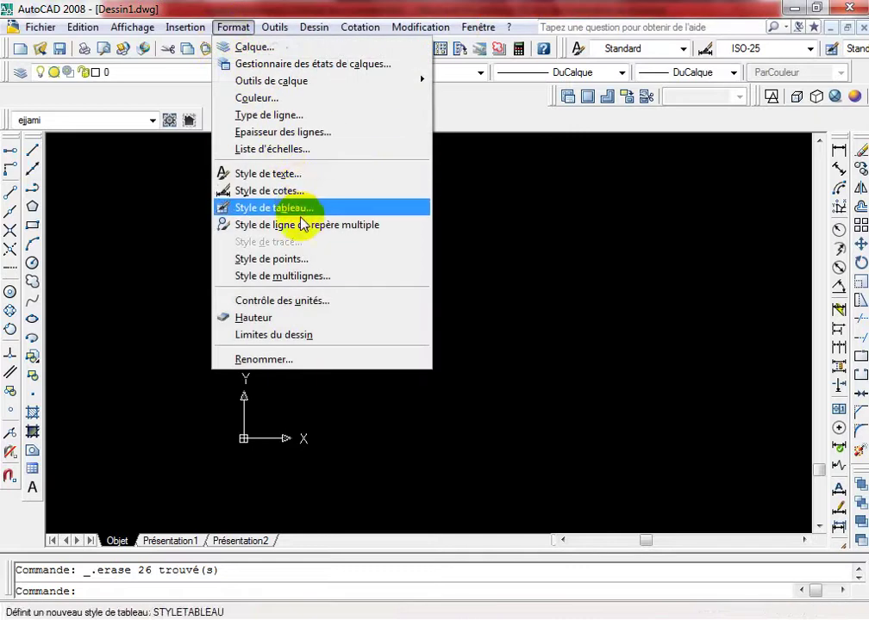
click(302, 259)
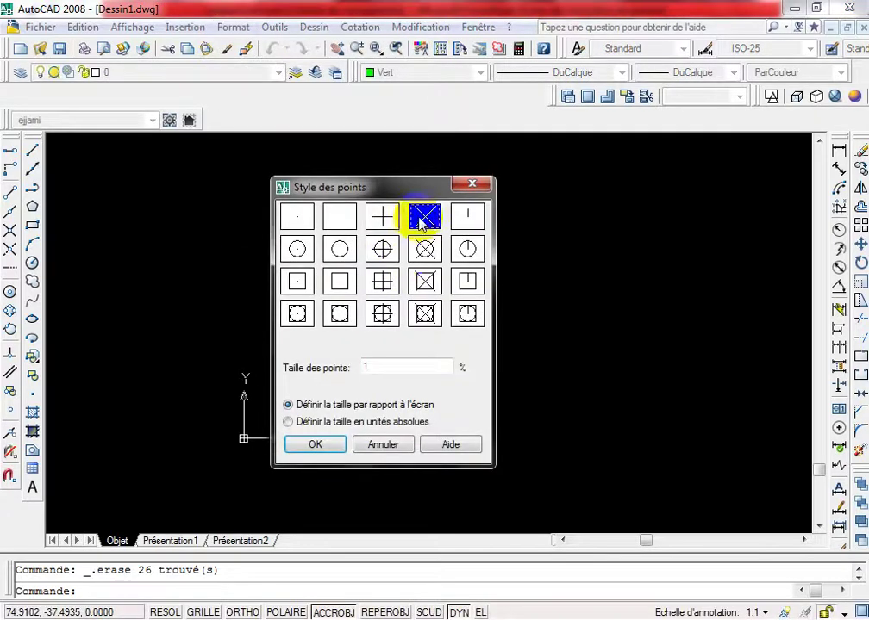
click(332, 444)
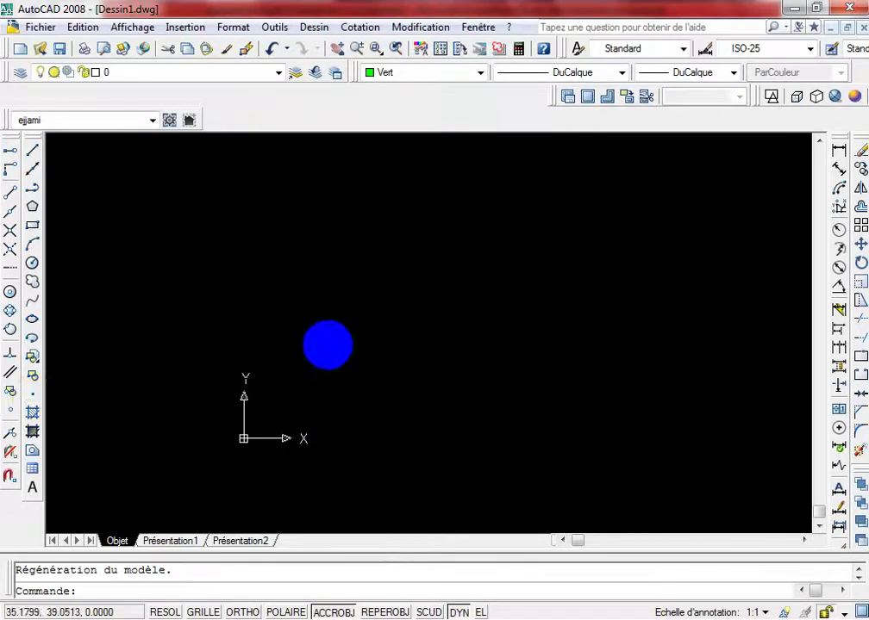
Step: Place X point markers at 100,100 and 200,100
click(32, 394)
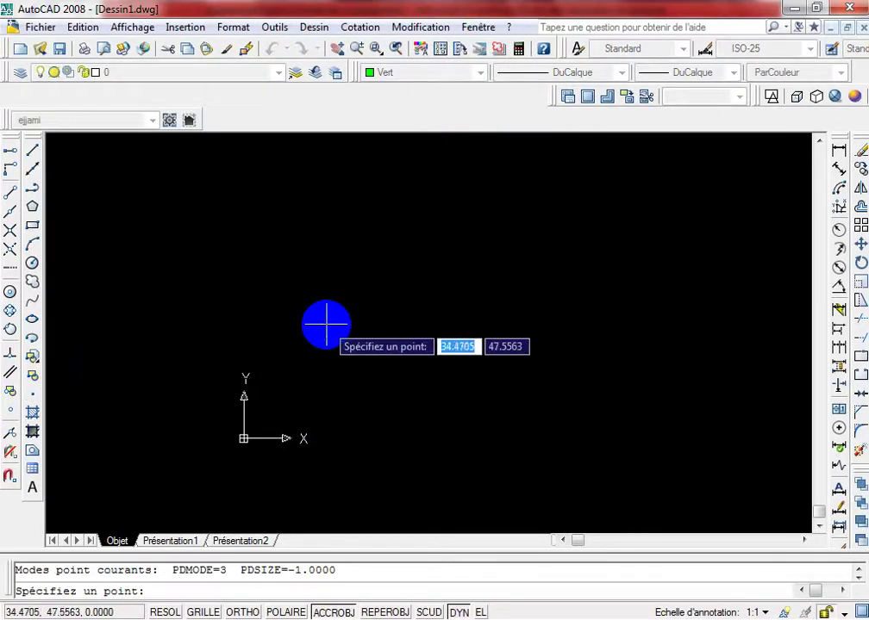
text(100)
key(Tab)
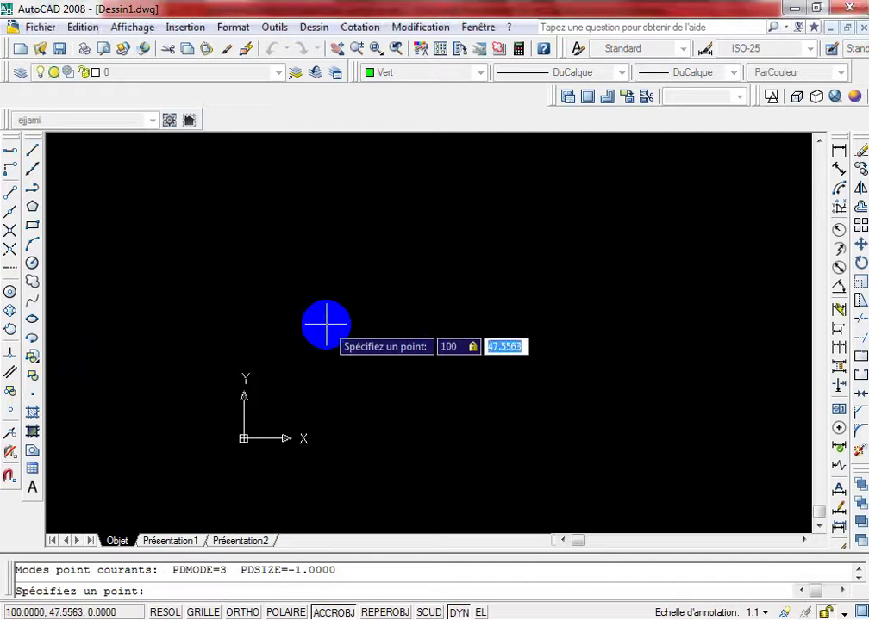
text(00)
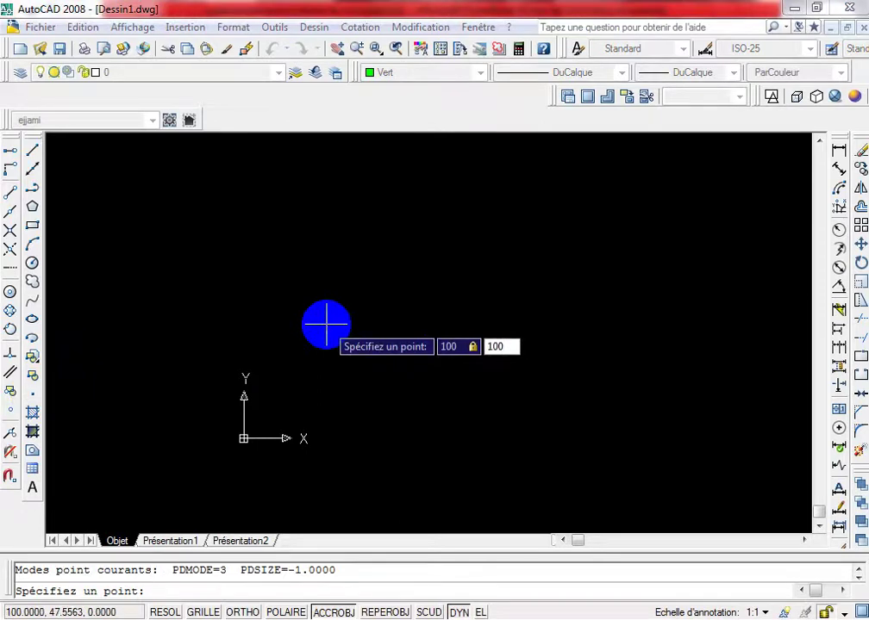
key(Return)
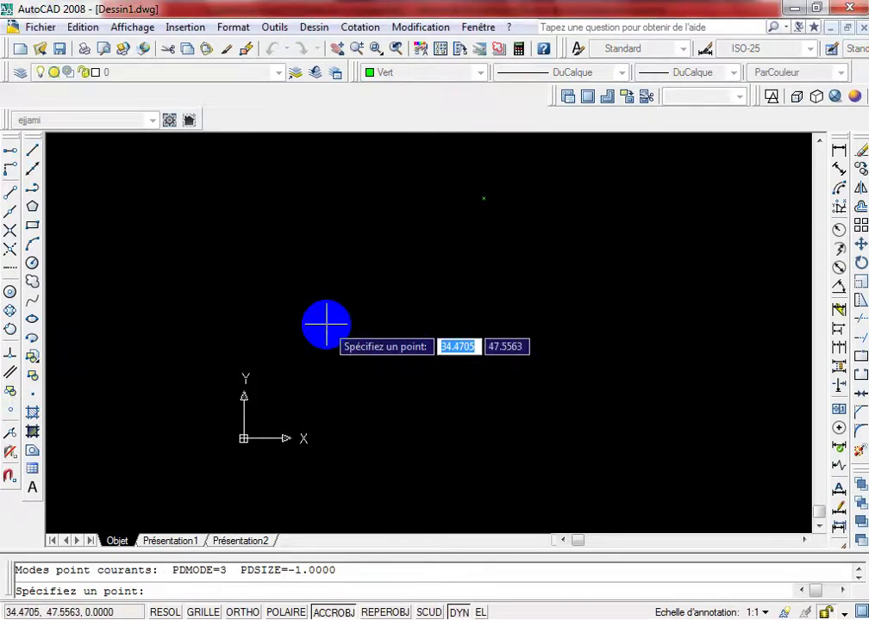
scroll(675, 425, down, 2)
middle_drag(618, 379, 516, 382)
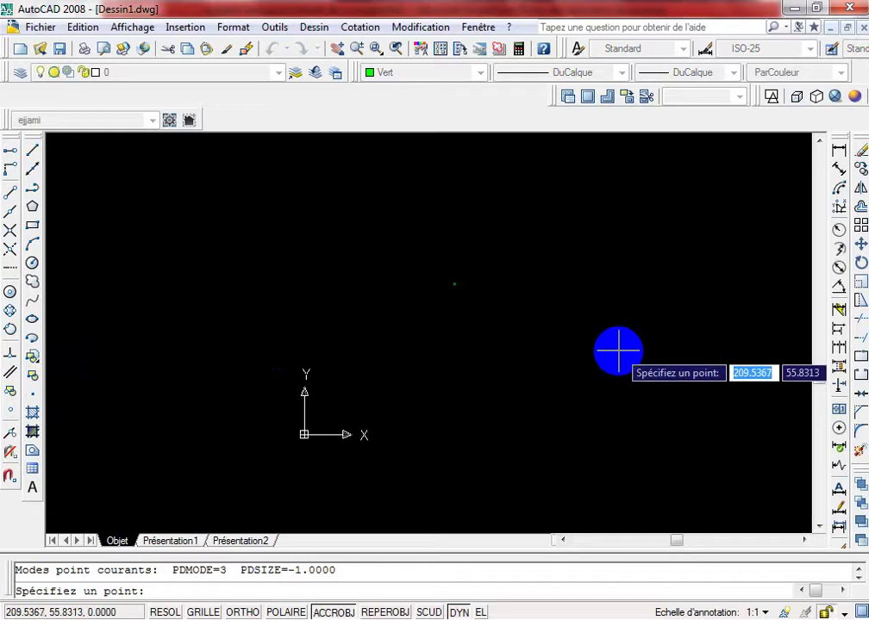
text(200)
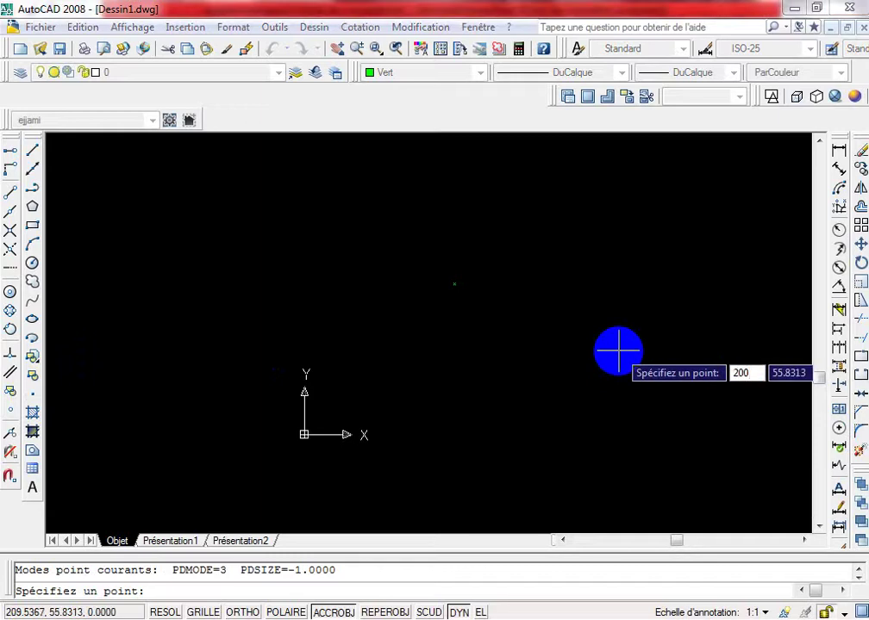
key(Tab)
text(10)
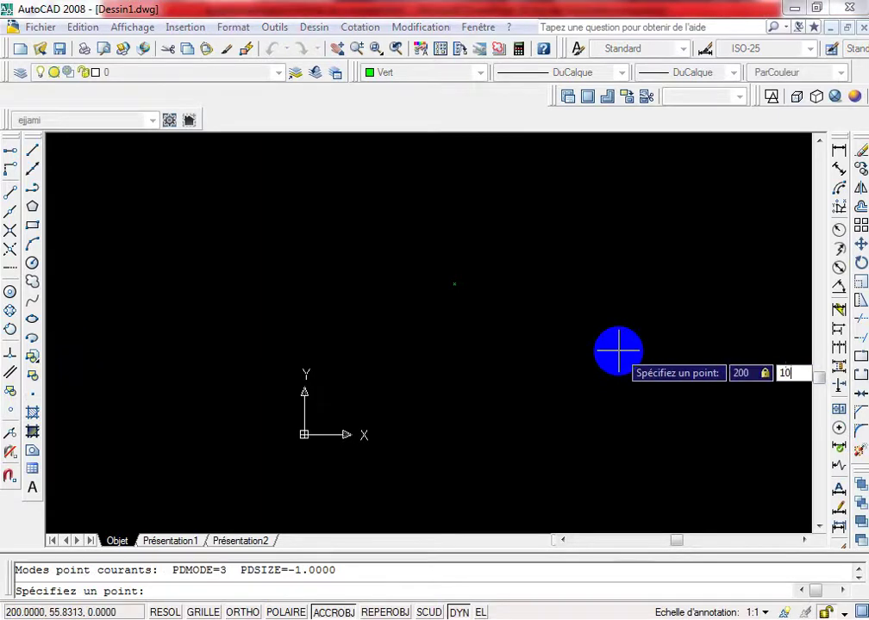
key(Return)
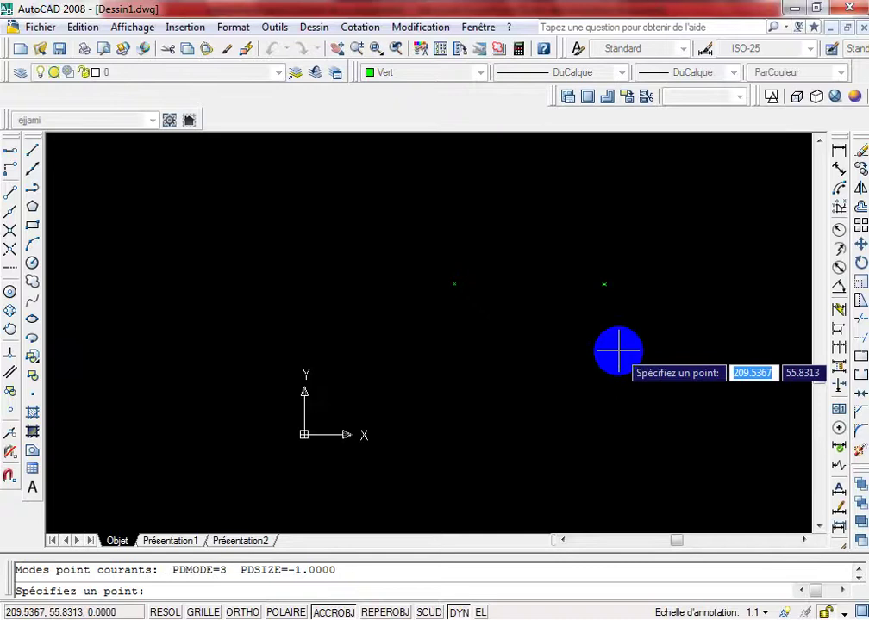
Step: Place the remaining corner points at 200,200 and 100,200
text(200)
key(Tab)
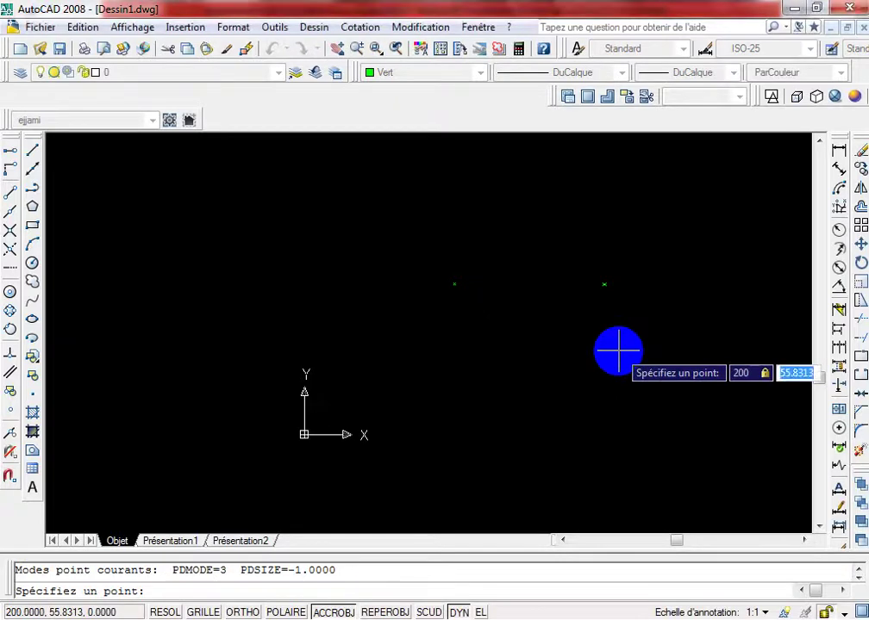
text(200)
key(Return)
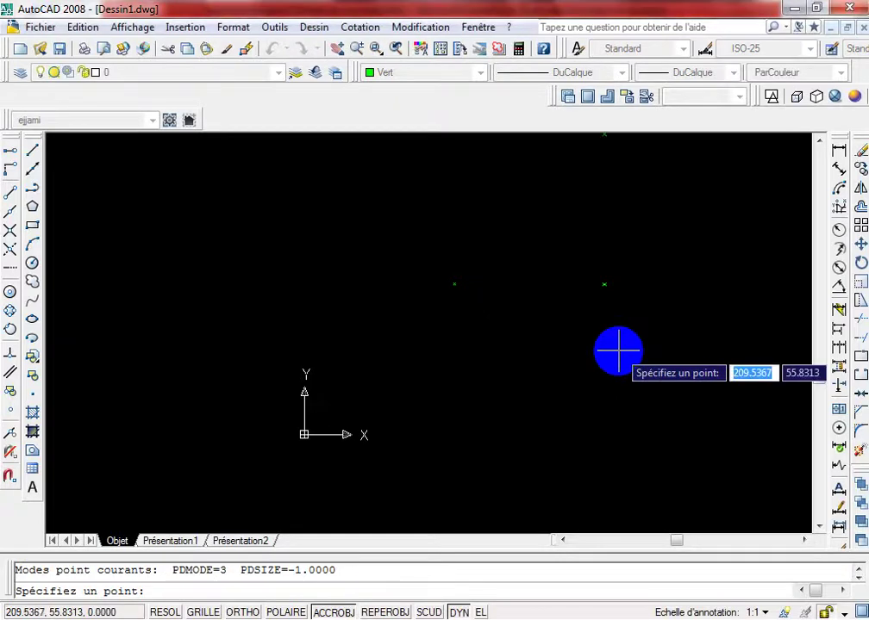
scroll(618, 349, down, 2)
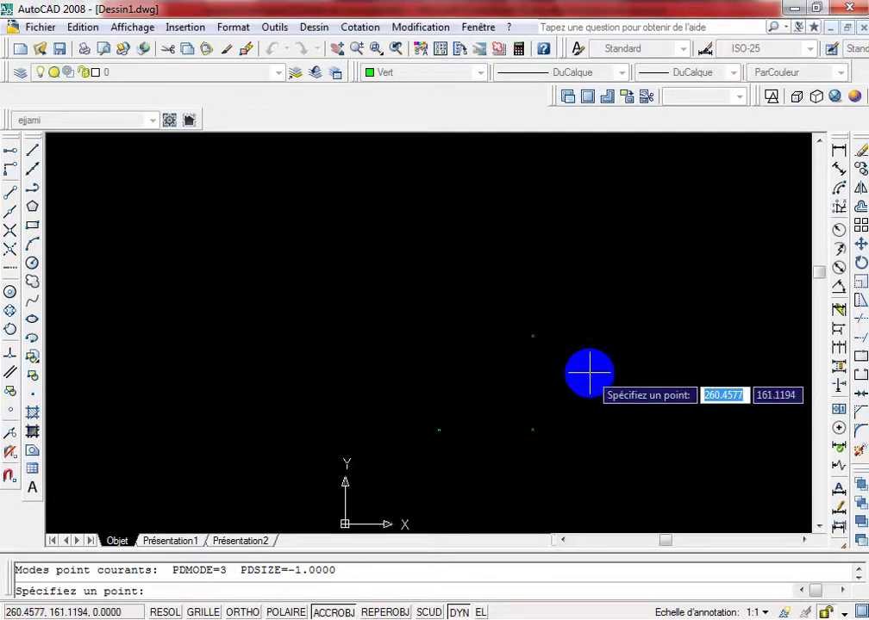
text(100)
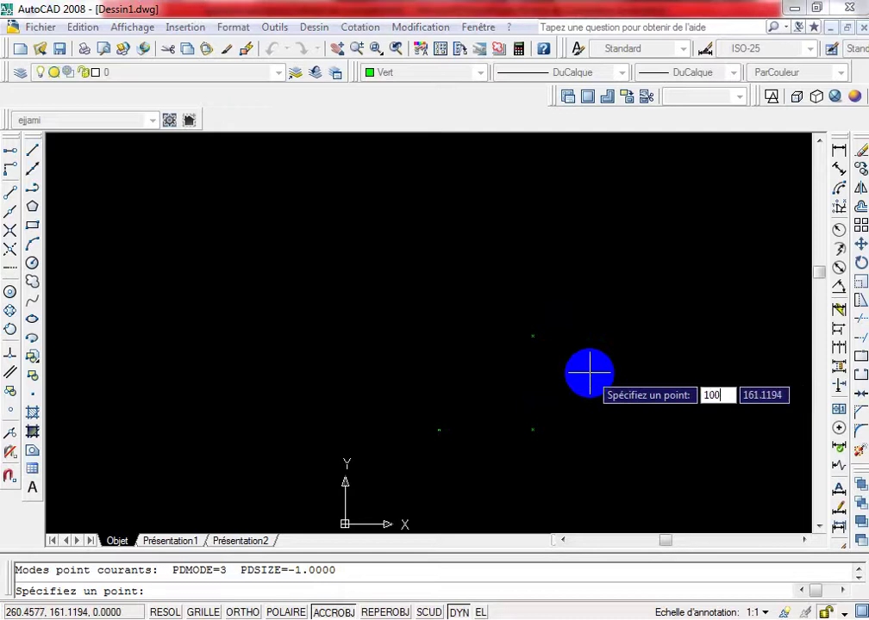
key(Tab)
text(200)
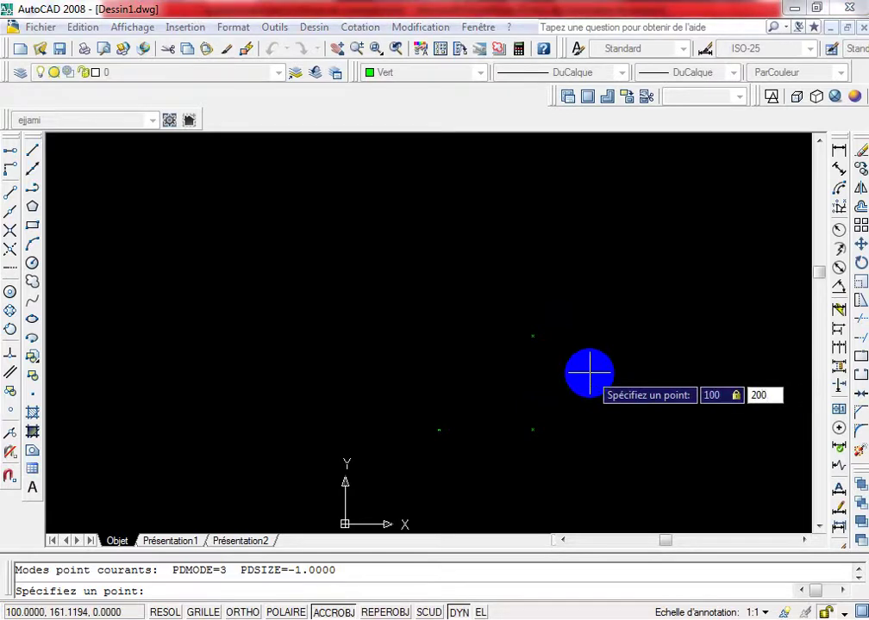
key(Return)
Step: Center the four points in view and start a line from the first corner
mouse_move(586, 353)
middle_down()
mouse_move(549, 211)
mouse_move(552, 236)
middle_up()
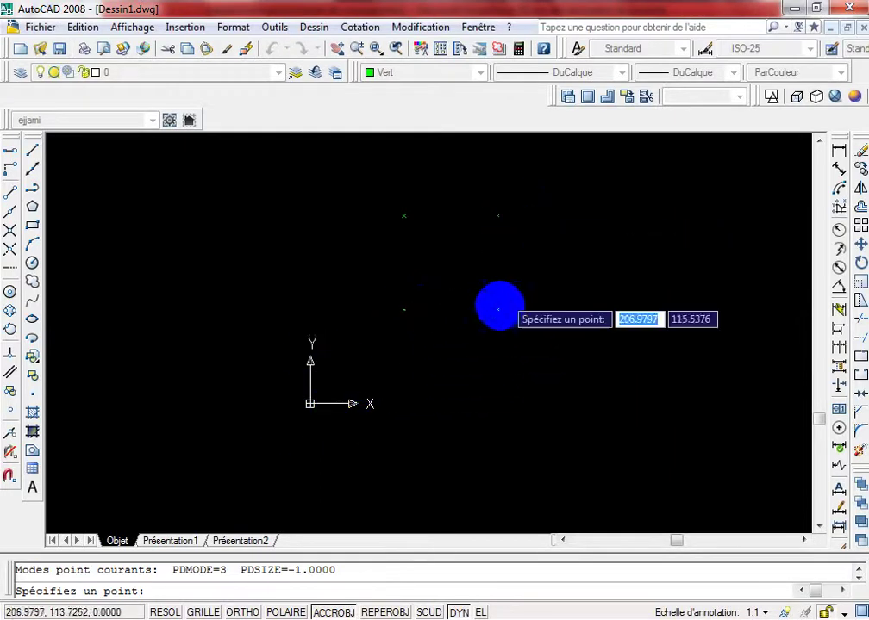
click(403, 263)
click(497, 263)
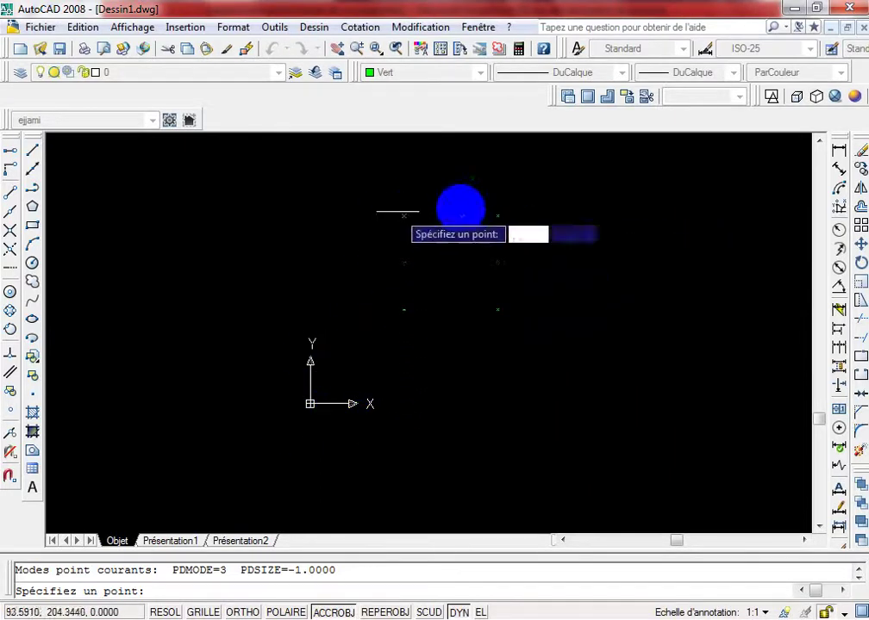
click(33, 153)
scroll(410, 304, up, 2)
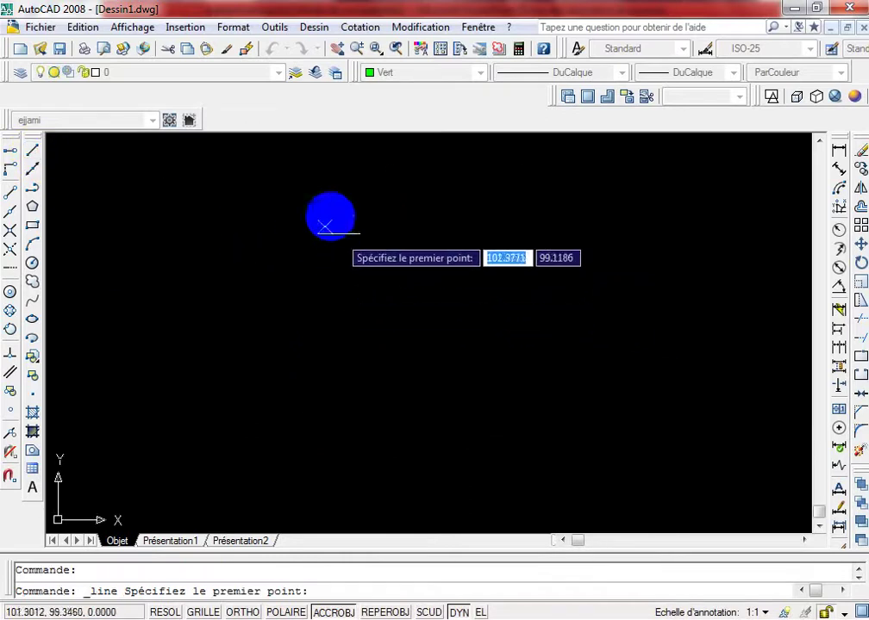
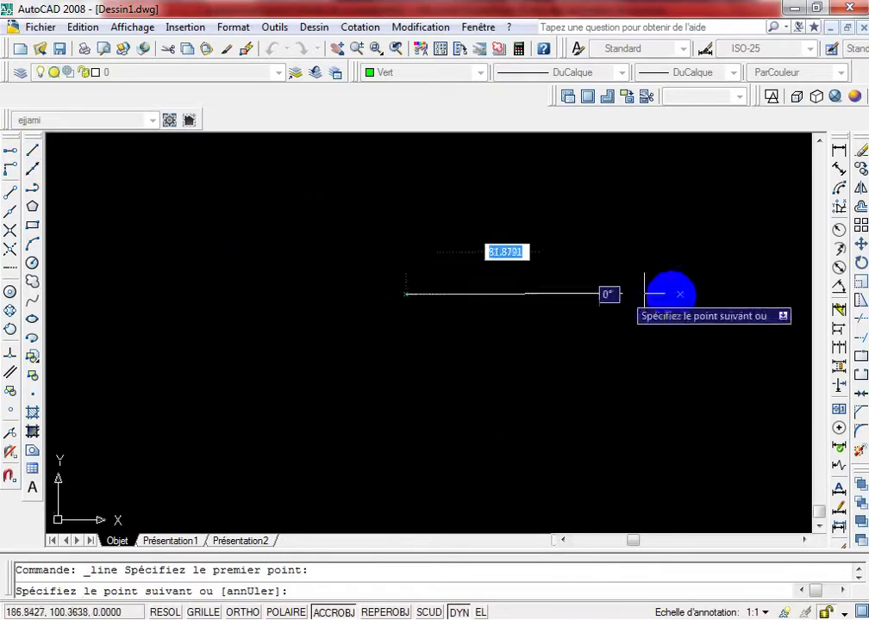
Step: Draw the remaining sides to close the square from 100,100 to 200,200, then frame it in view
click(680, 294)
scroll(661, 297, down, 3)
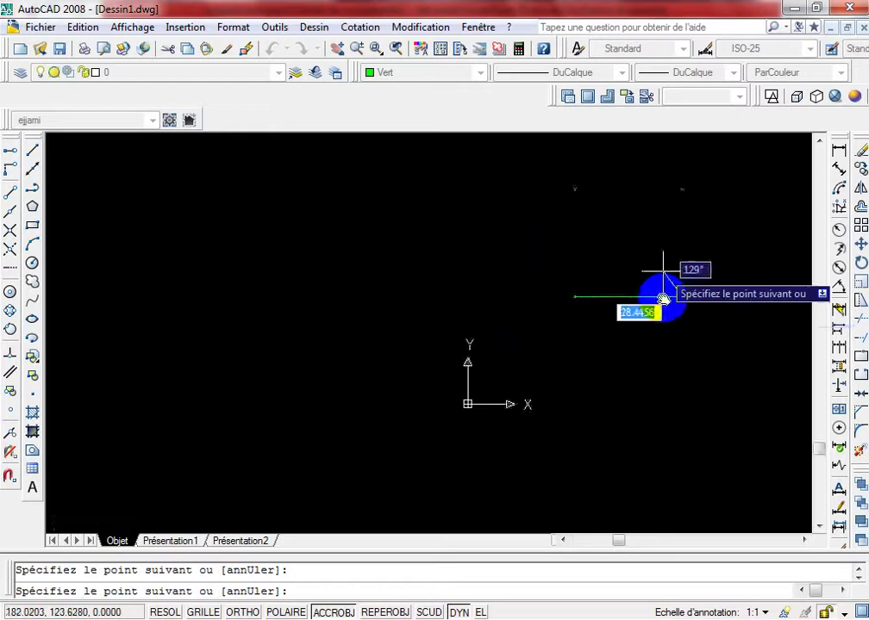
click(679, 316)
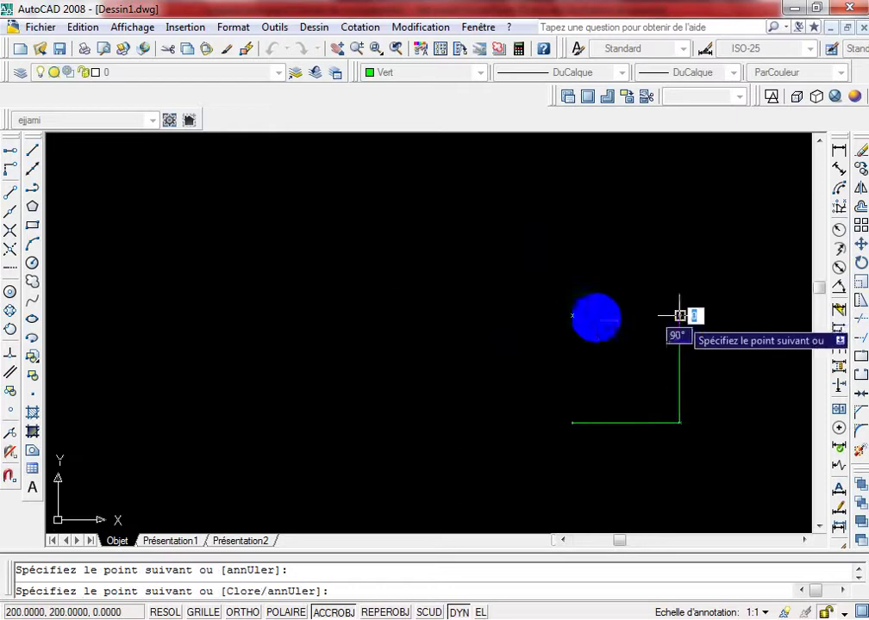
click(573, 316)
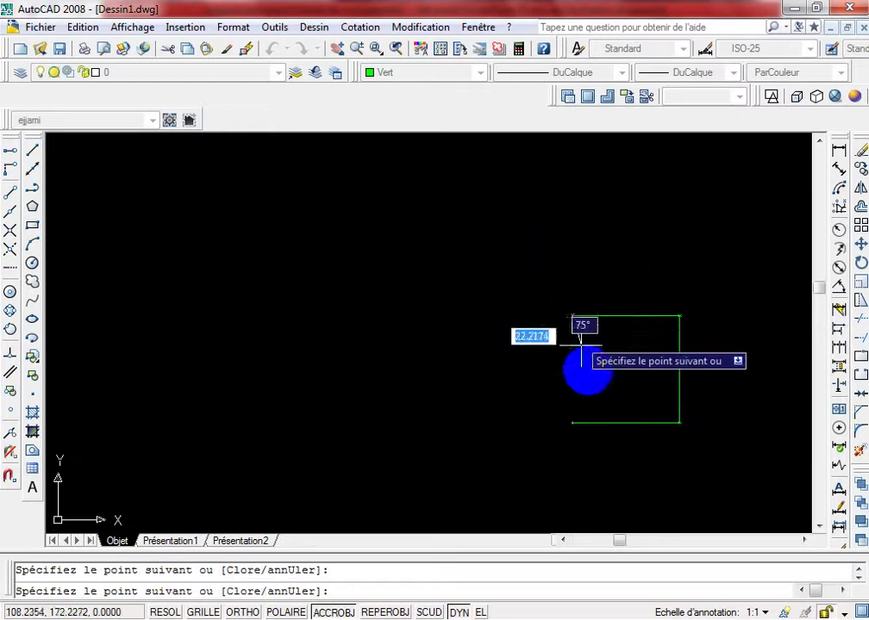
click(573, 422)
key(Escape)
scroll(575, 423, down, 3)
middle_drag(576, 423, 491, 412)
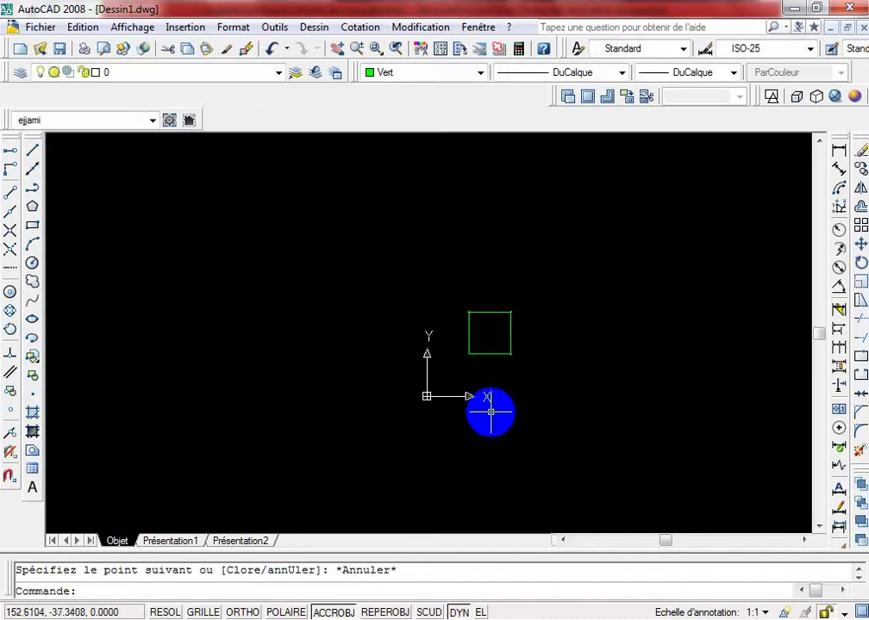
scroll(490, 412, up, 2)
scroll(490, 412, up, 2)
middle_drag(450, 320, 436, 335)
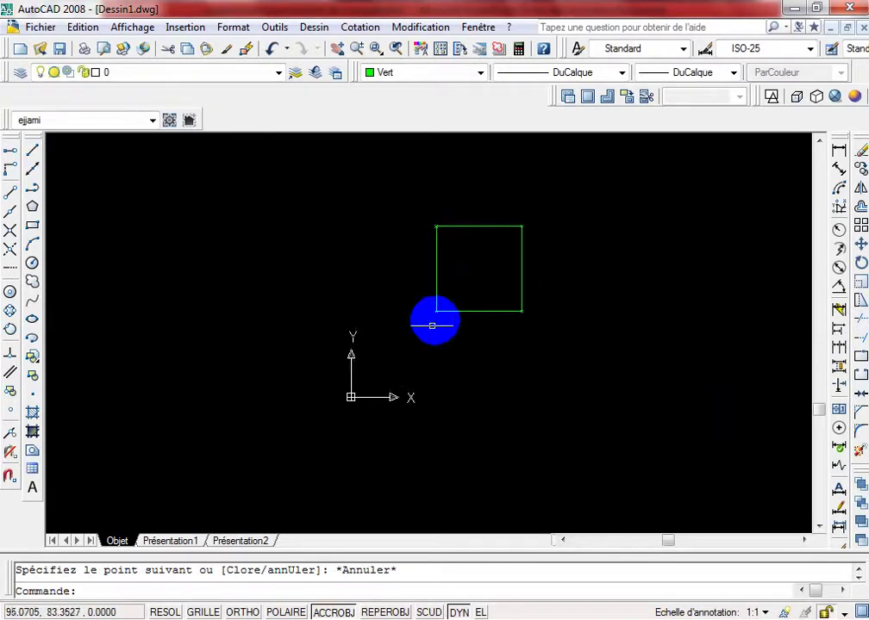
scroll(432, 326, up, 2)
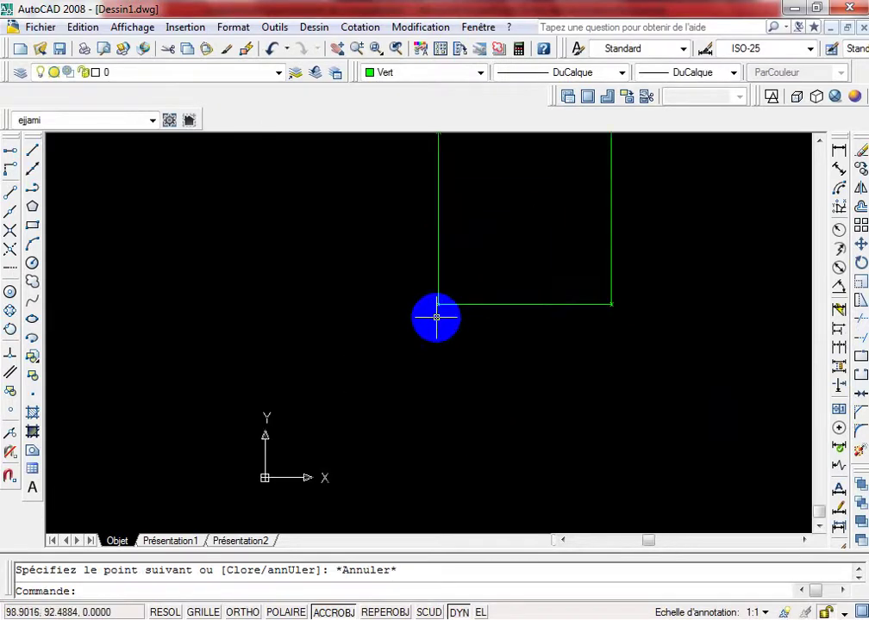
Step: Create a multiline text box below-left of the square using the Verdana font
click(31, 489)
click(400, 329)
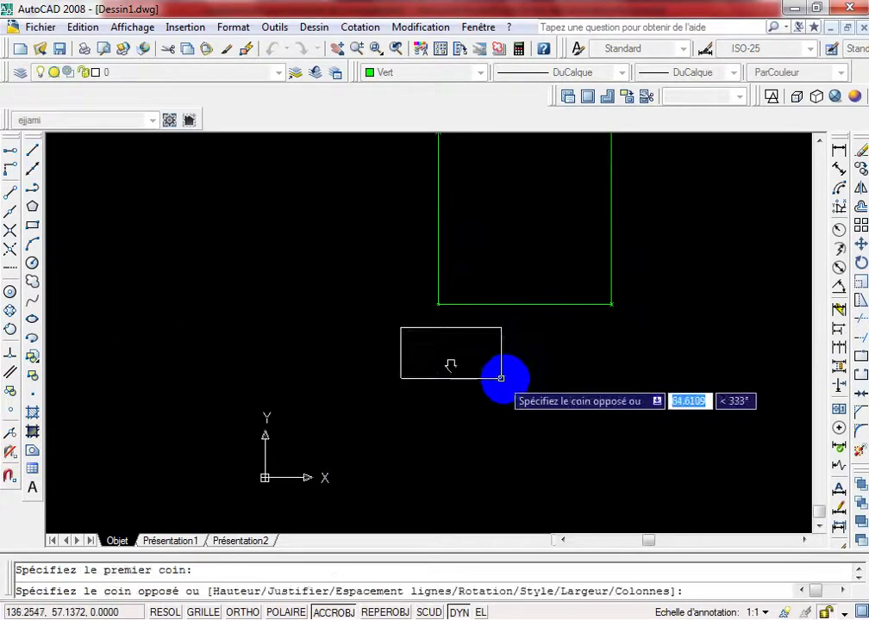
click(500, 377)
click(415, 221)
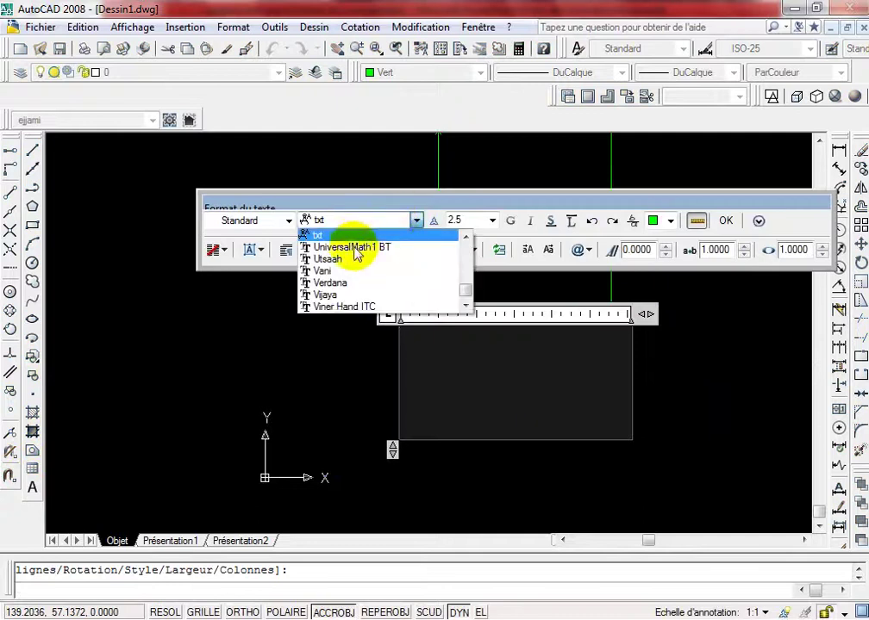
click(345, 283)
Step: Make the text height 10, bold and cyan, and commit the letter A
click(472, 224)
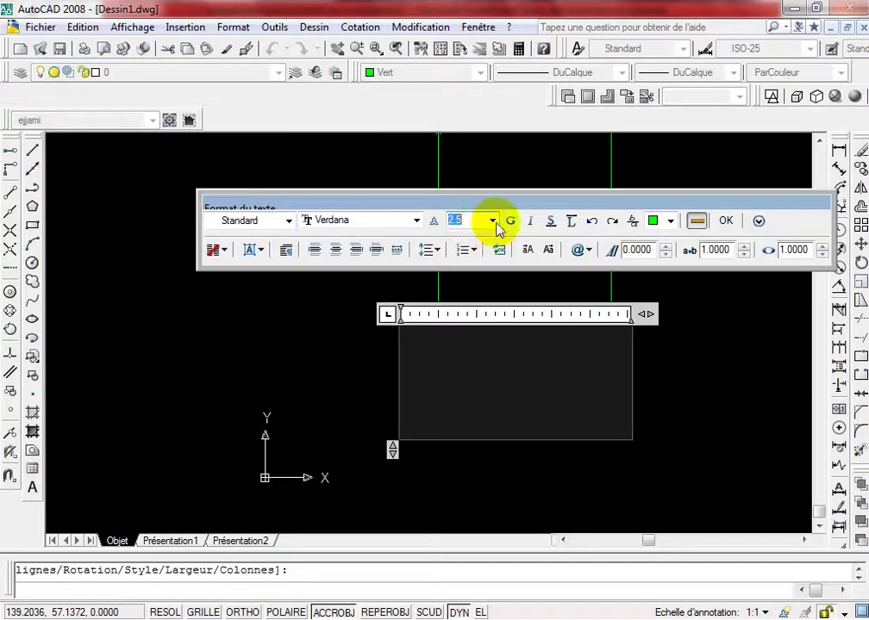
click(493, 221)
click(459, 254)
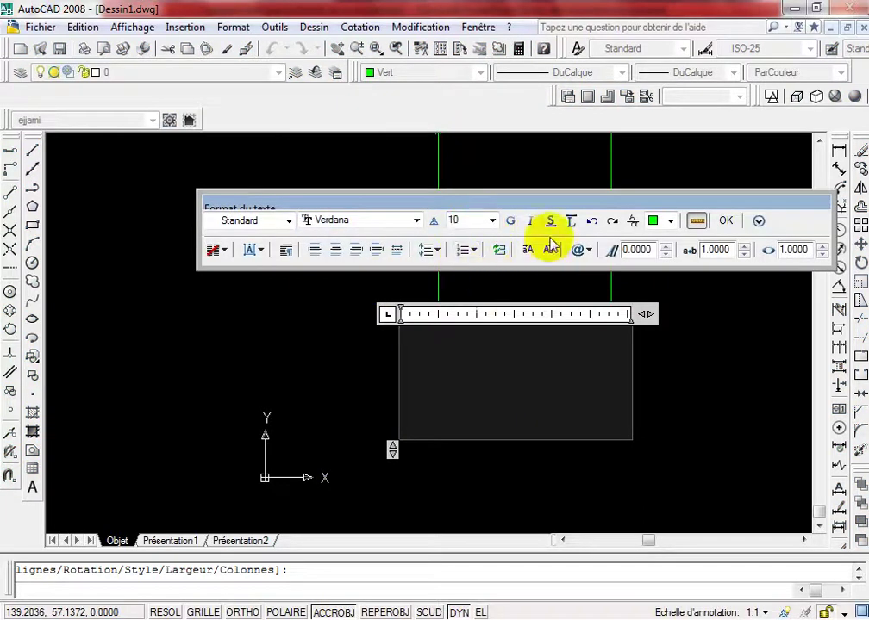
click(510, 221)
click(669, 221)
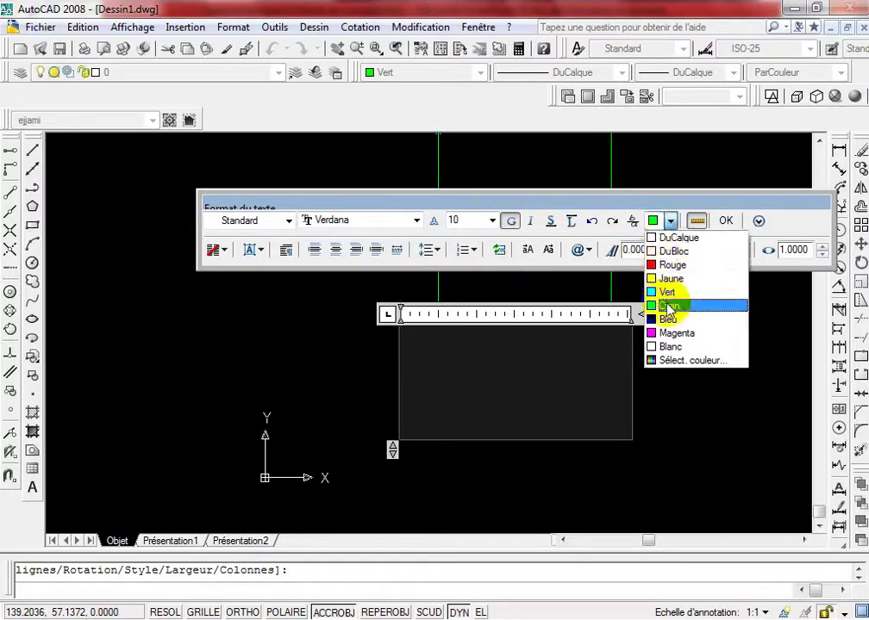
click(668, 306)
text(A)
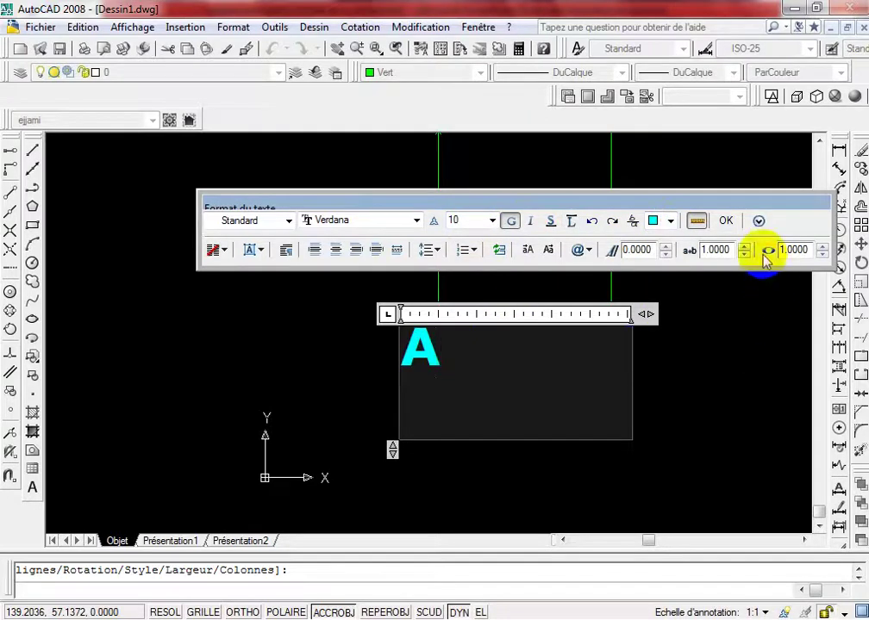
click(724, 219)
click(731, 224)
click(731, 224)
key(Escape)
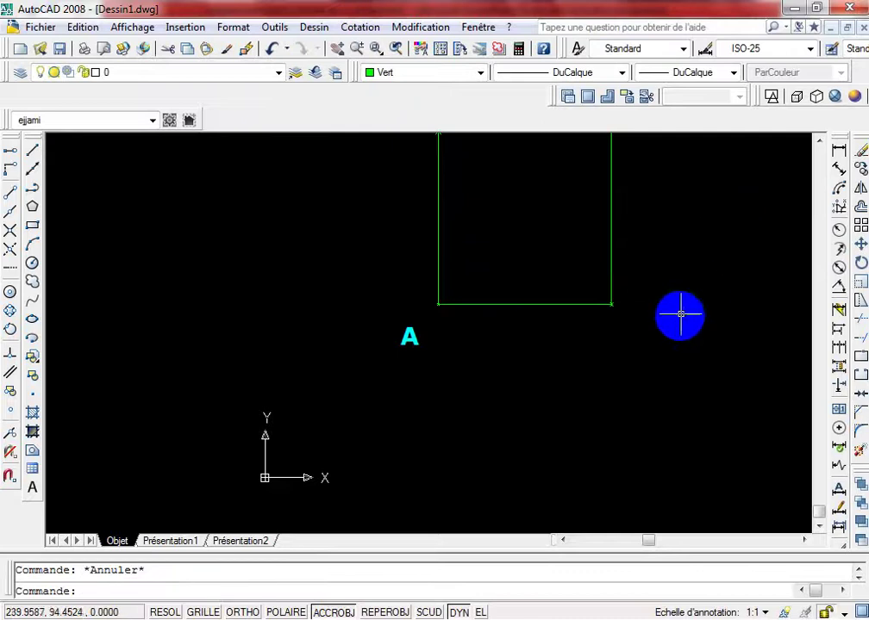
scroll(678, 313, down, 3)
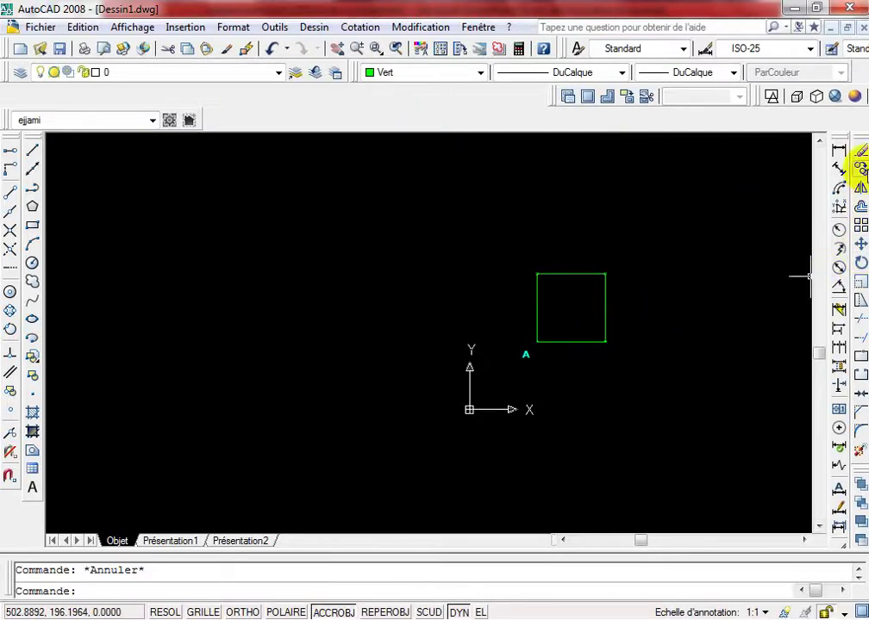
Step: Copy the letter A to the square's bottom-right, top-right and top-left corners
click(860, 168)
scroll(578, 382, up, 5)
click(302, 212)
click(438, 326)
key(Return)
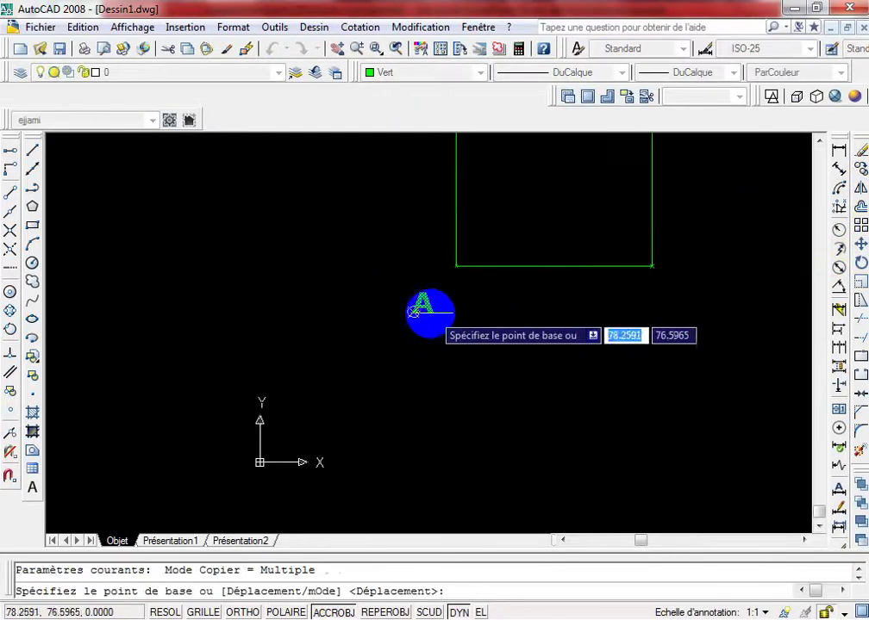
click(420, 303)
click(662, 285)
middle_drag(660, 291, 618, 438)
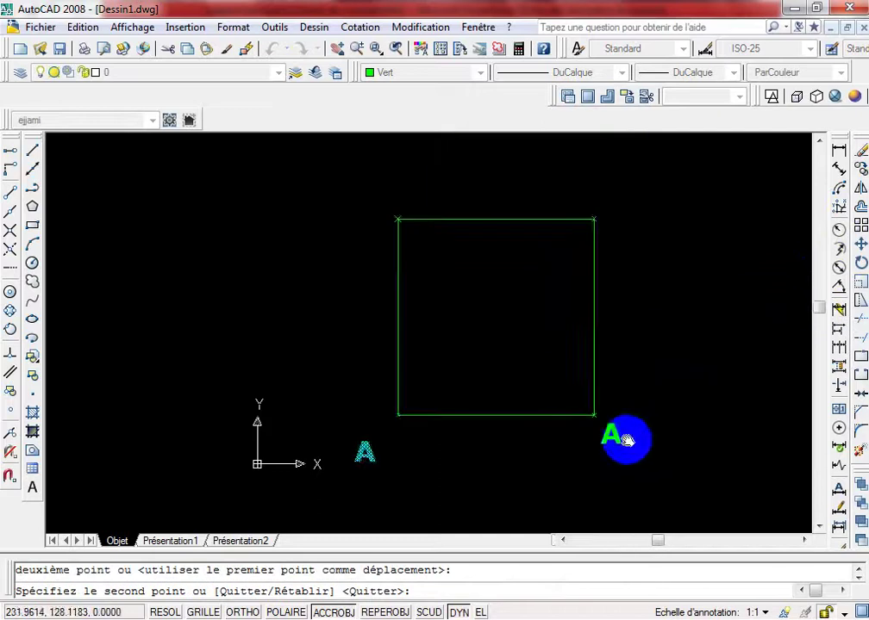
click(615, 212)
click(382, 219)
key(Escape)
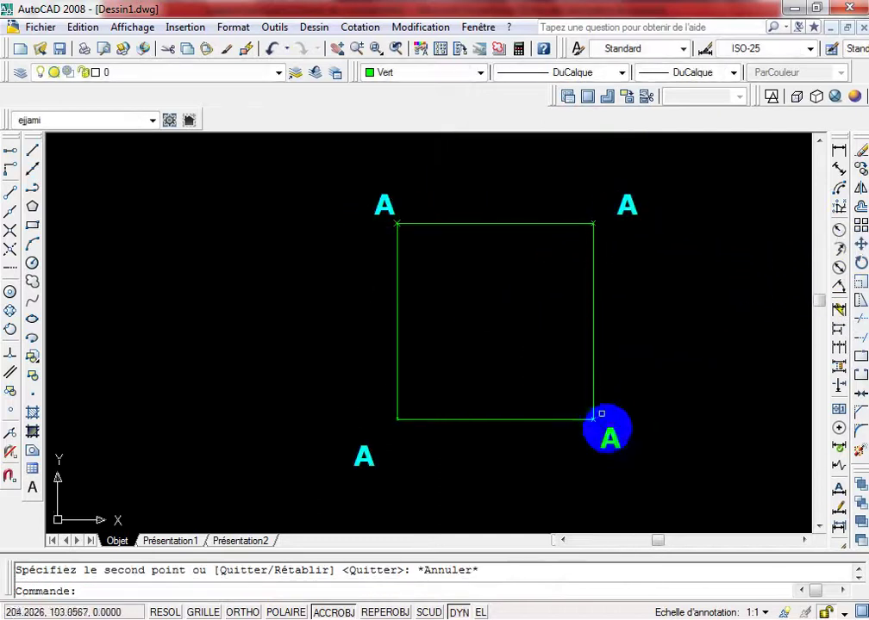
Step: Retype the copied labels as B (bottom-right), C (top-right) and D (top-left)
double_click(612, 440)
drag(626, 446, 598, 444)
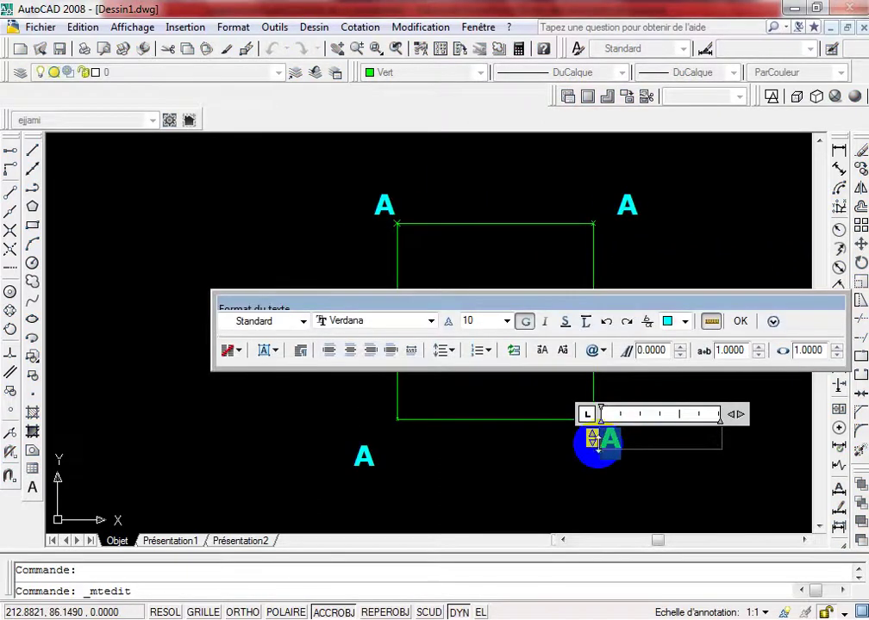
text(B)
click(739, 321)
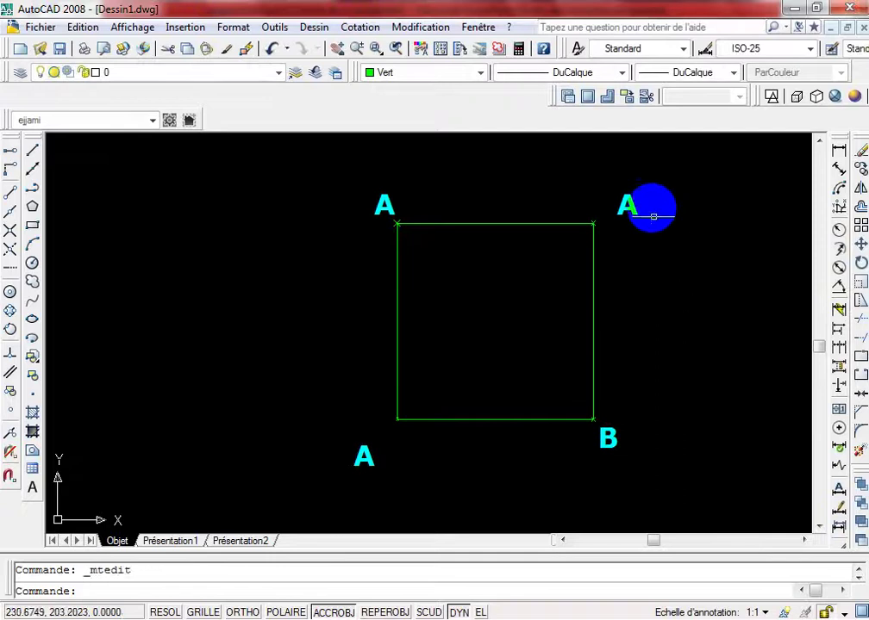
double_click(626, 205)
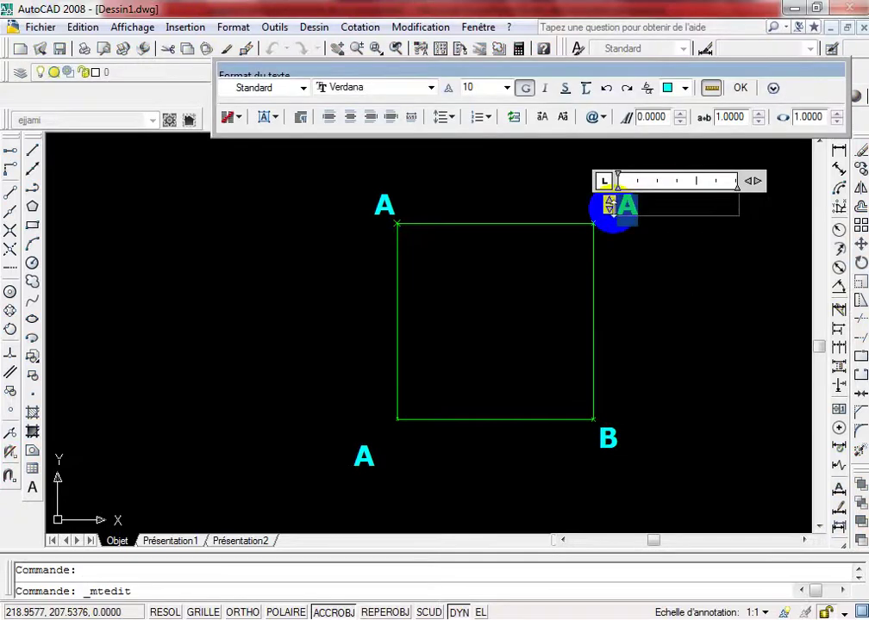
text(C)
click(740, 87)
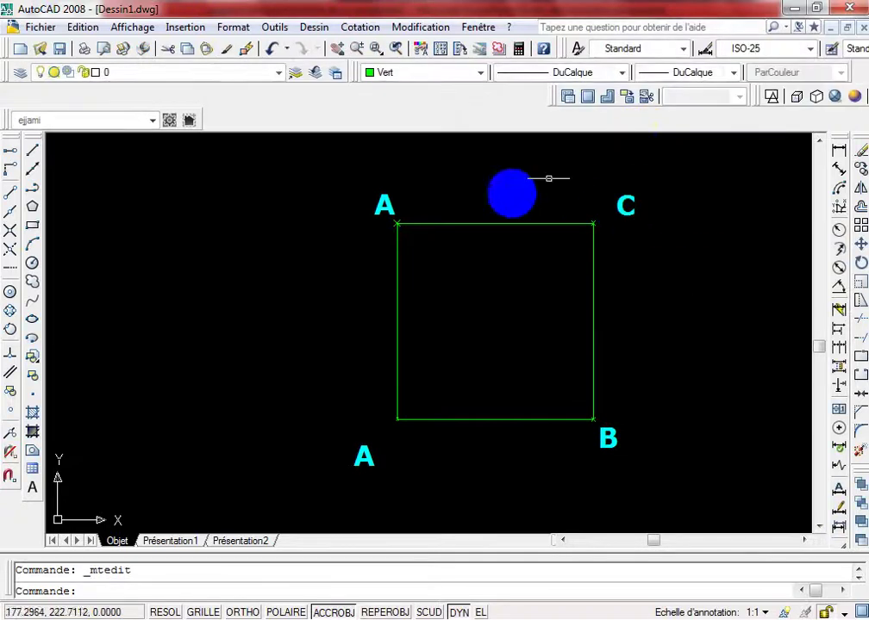
double_click(384, 204)
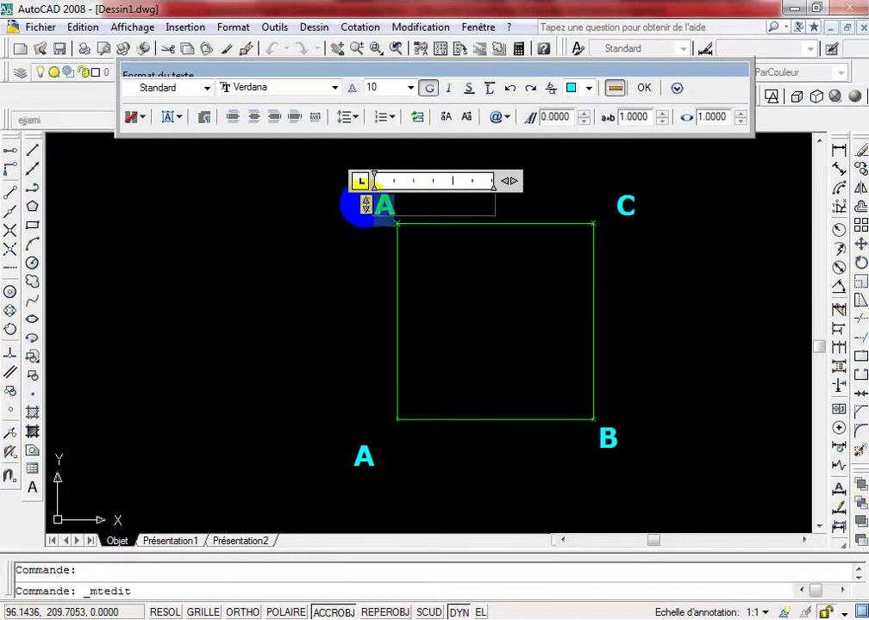
text(D)
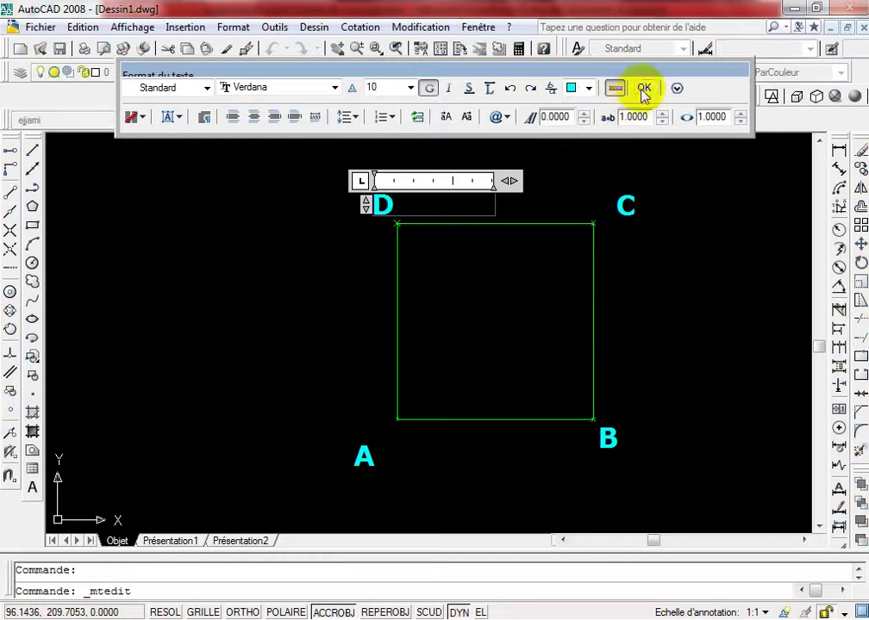
click(644, 87)
Step: Add coordinates to the bottom labels, making them A(100.100) and B(200.100)
scroll(418, 380, up, 3)
double_click(460, 293)
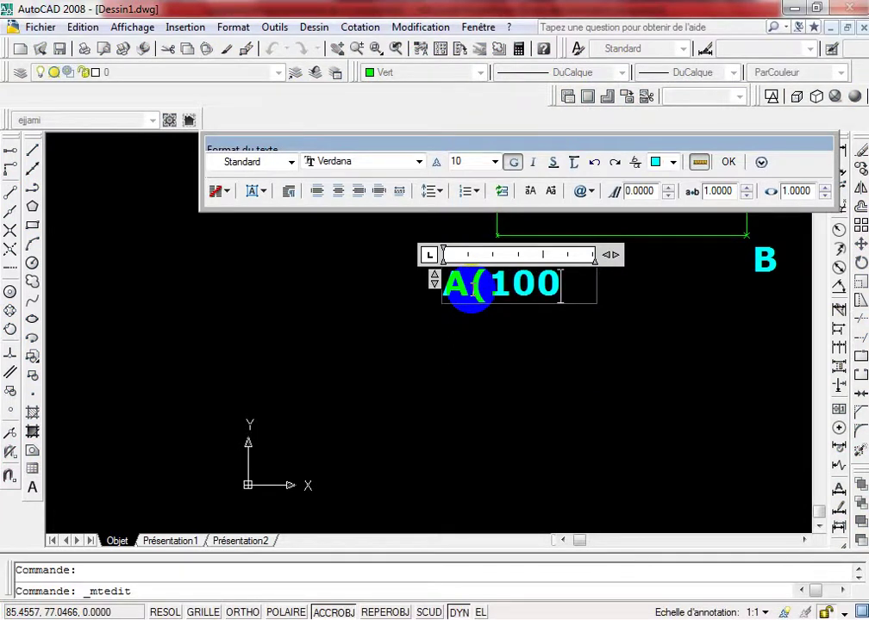
text(.100)
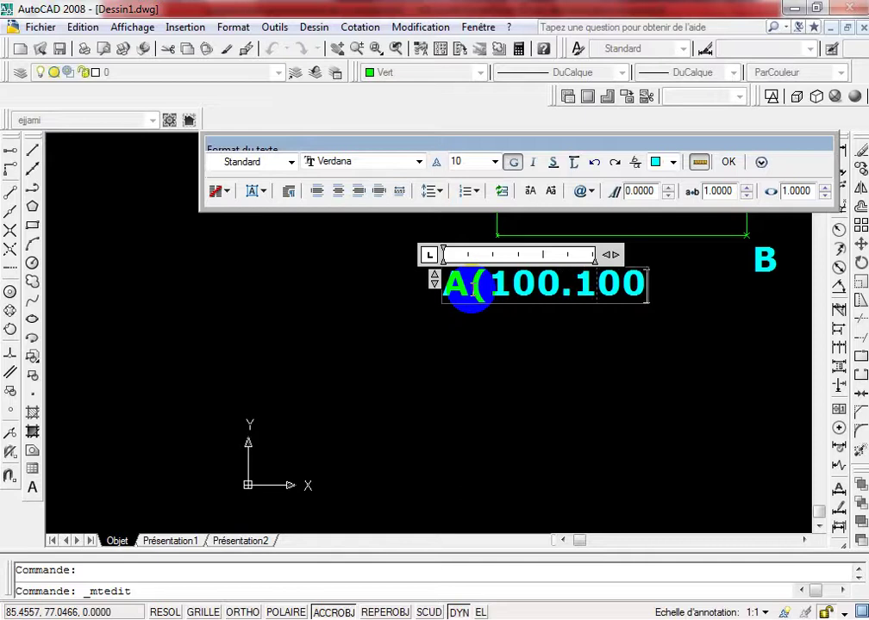
click(726, 162)
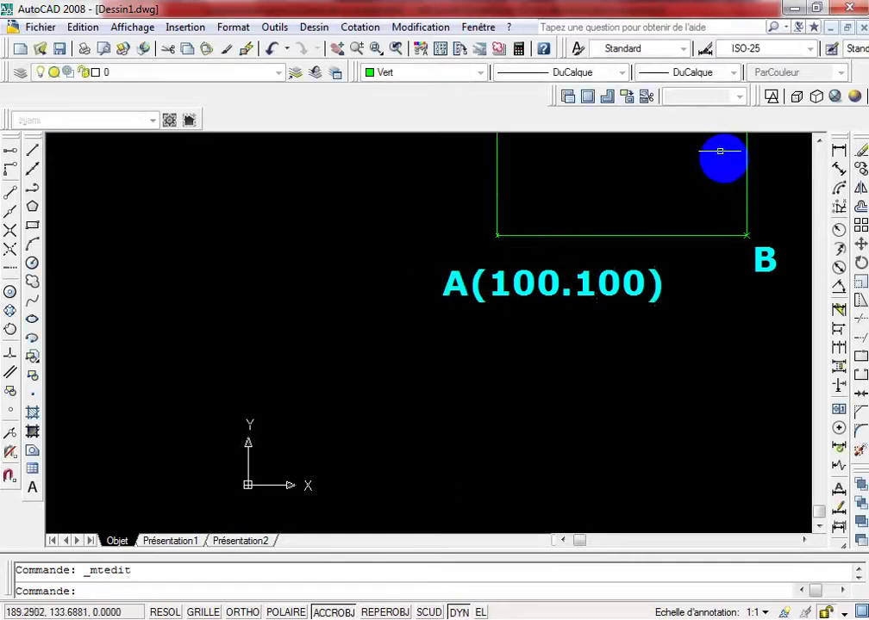
click(722, 149)
middle_drag(727, 242, 533, 202)
click(518, 211)
double_click(485, 262)
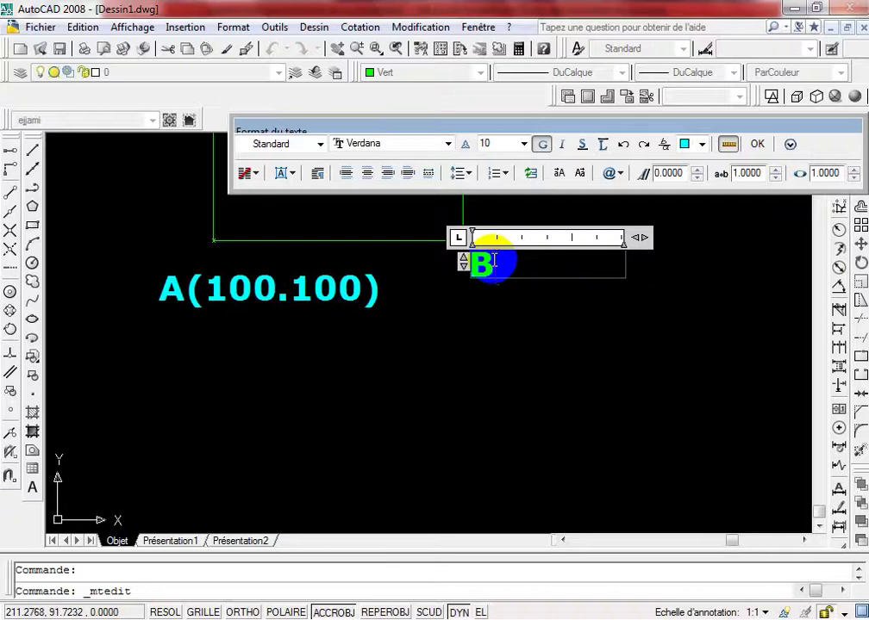
text((200.100)
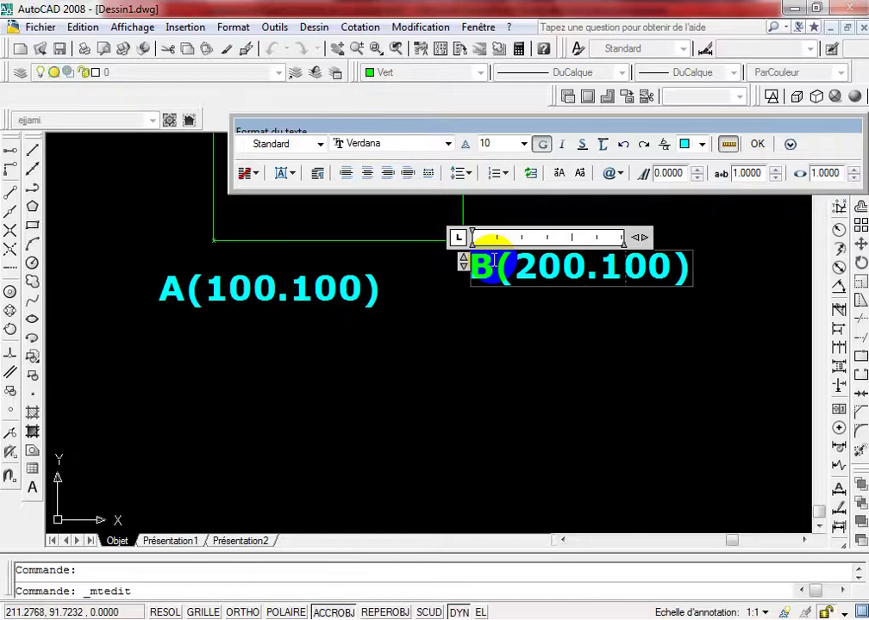
click(766, 149)
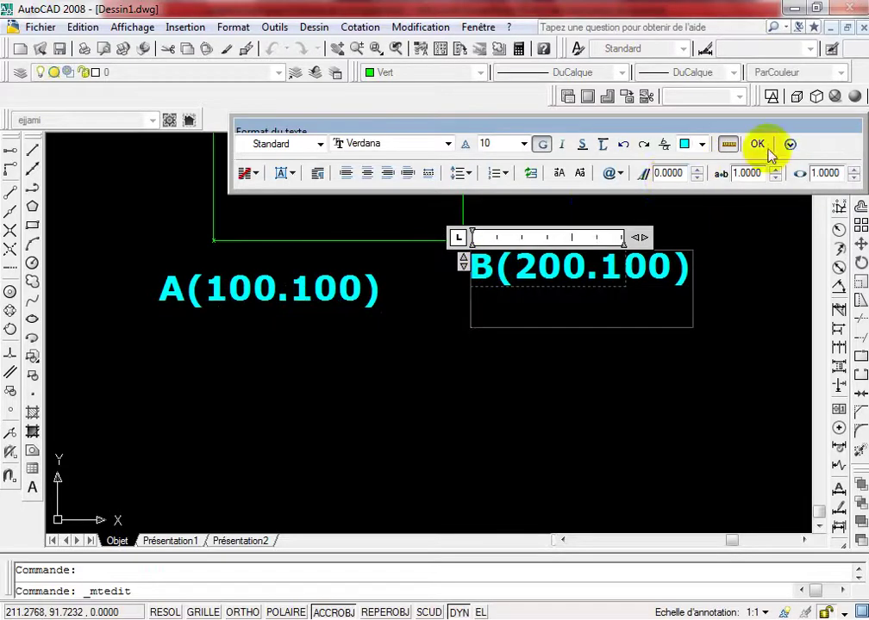
Step: Add coordinates to the top labels, making them C(200.200) and D(100.200)
middle_drag(760, 151, 591, 420)
double_click(407, 234)
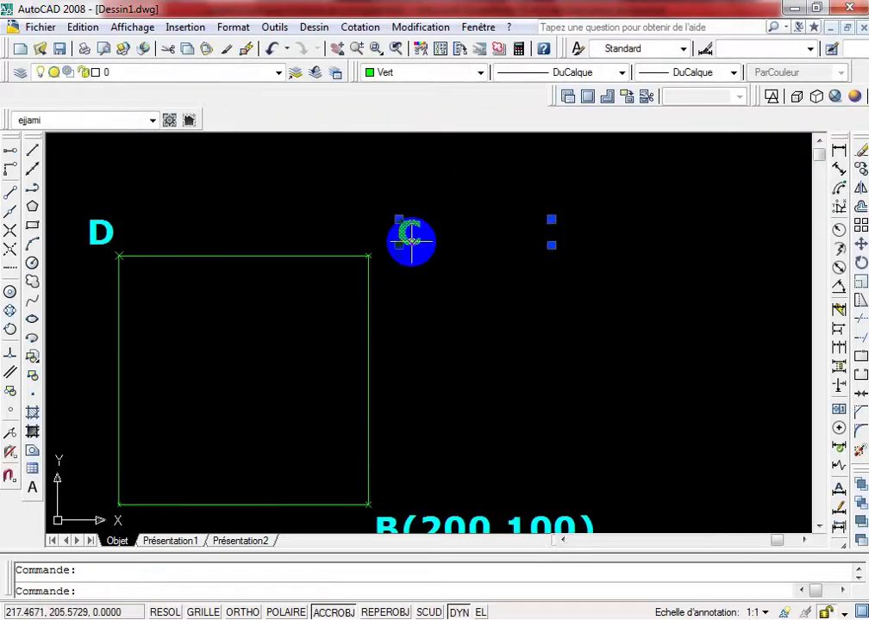
text(()
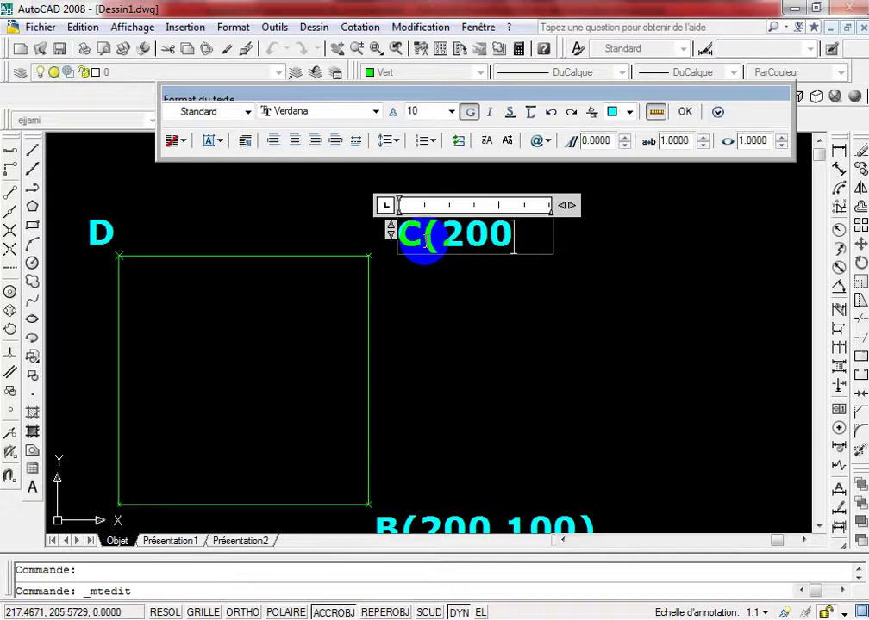
text(200)
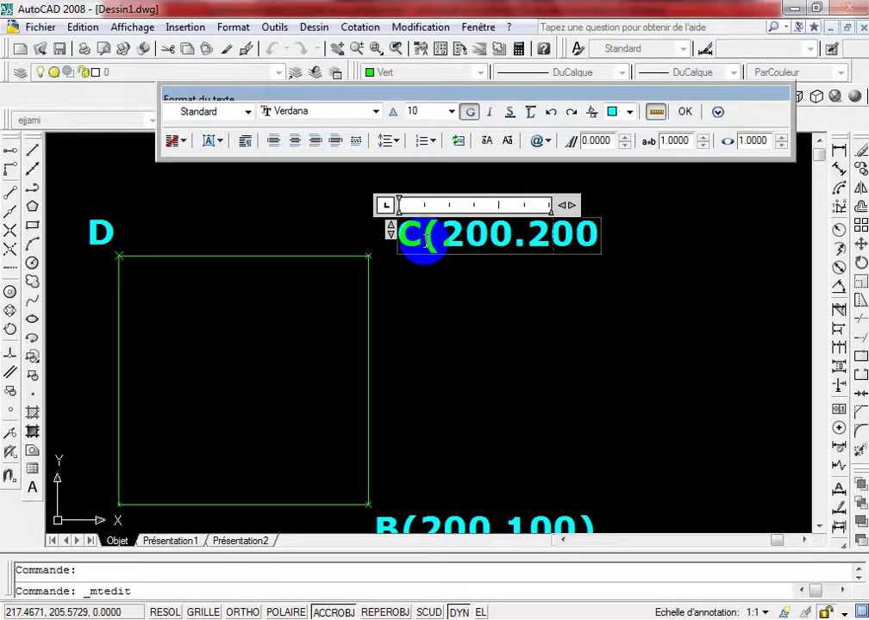
click(685, 111)
middle_drag(325, 246, 575, 249)
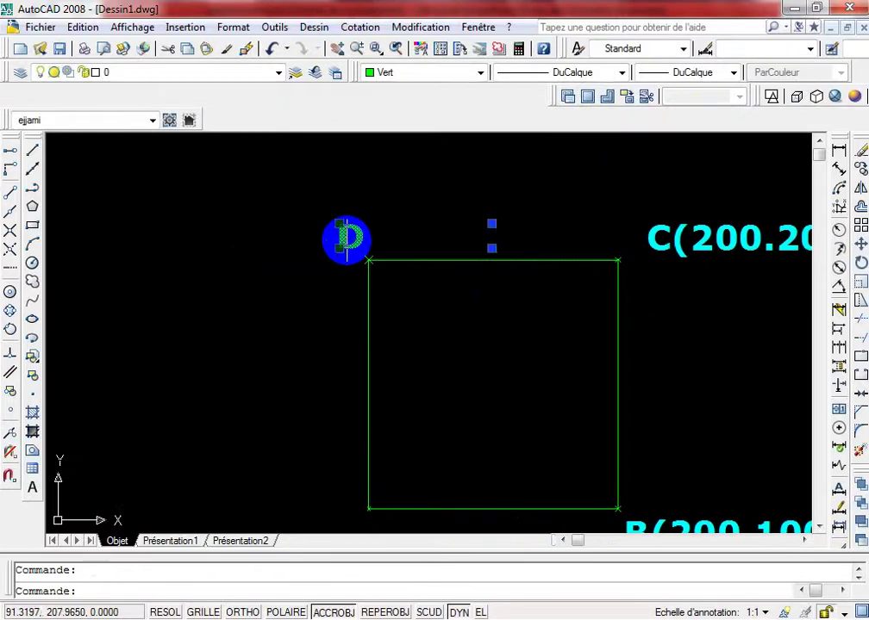
double_click(348, 237)
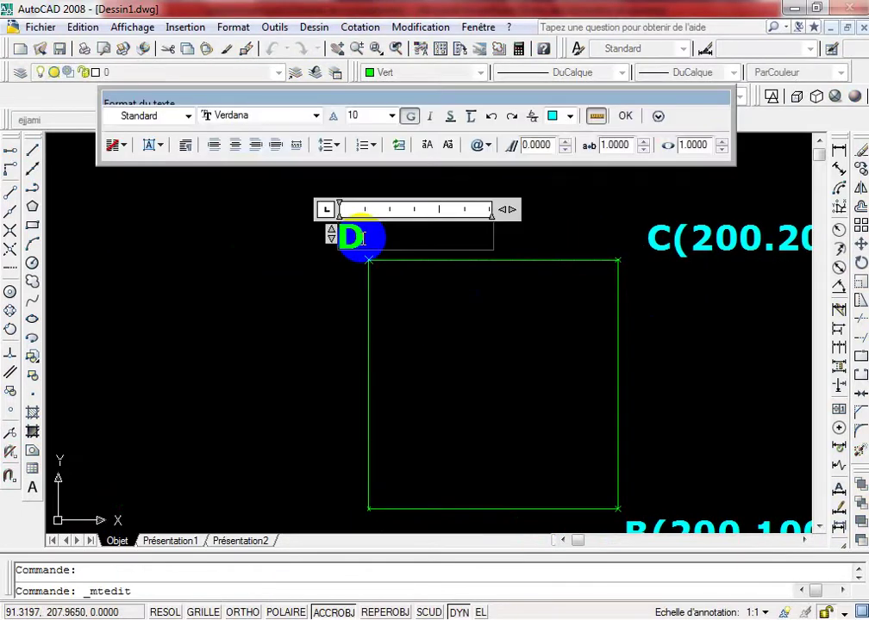
text(100)
key(BackSpace)
key(BackSpace)
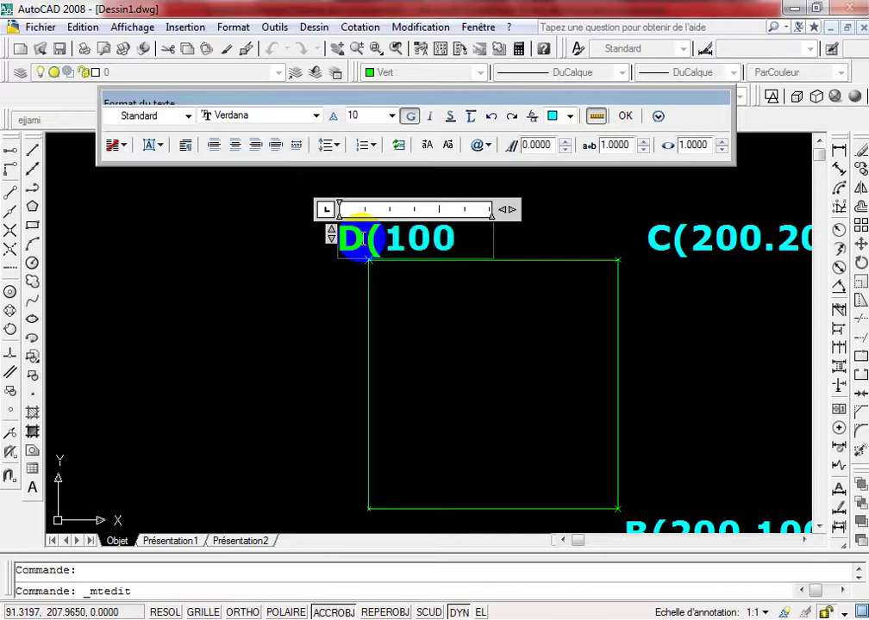
text(200)
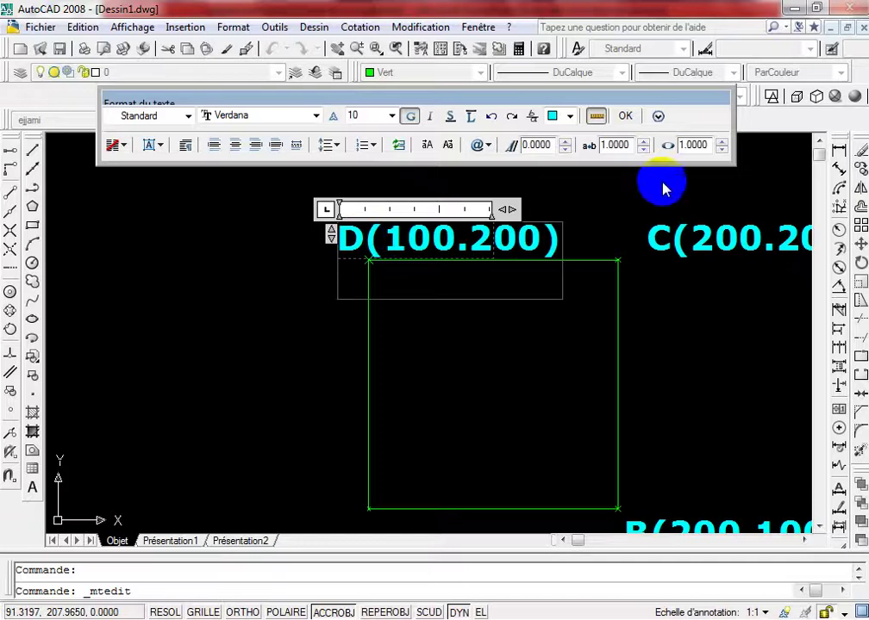
click(625, 115)
scroll(445, 252, down, 2)
middle_drag(446, 253, 489, 270)
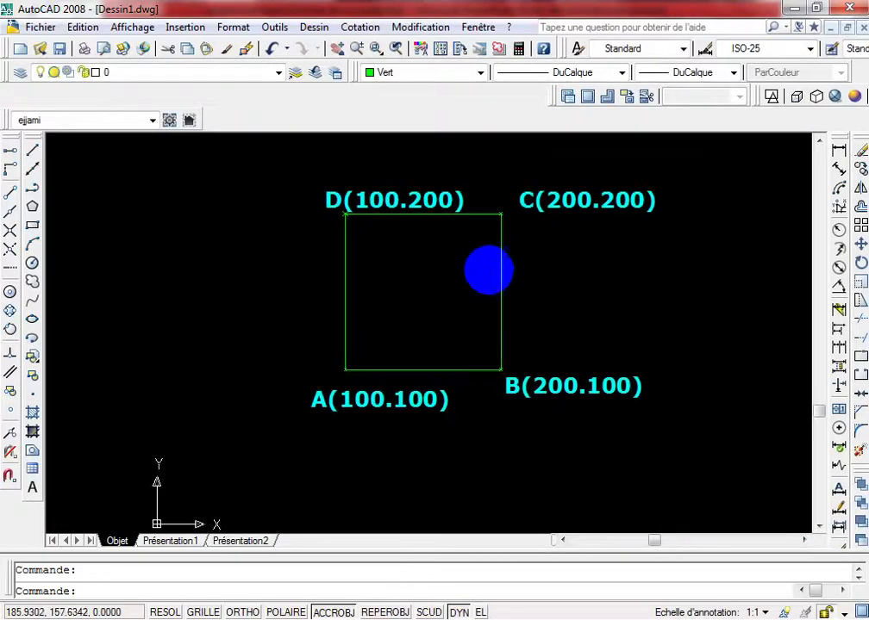
scroll(498, 333, down, 2)
scroll(460, 353, up, 1)
middle_drag(460, 353, 469, 343)
scroll(415, 332, up, 1)
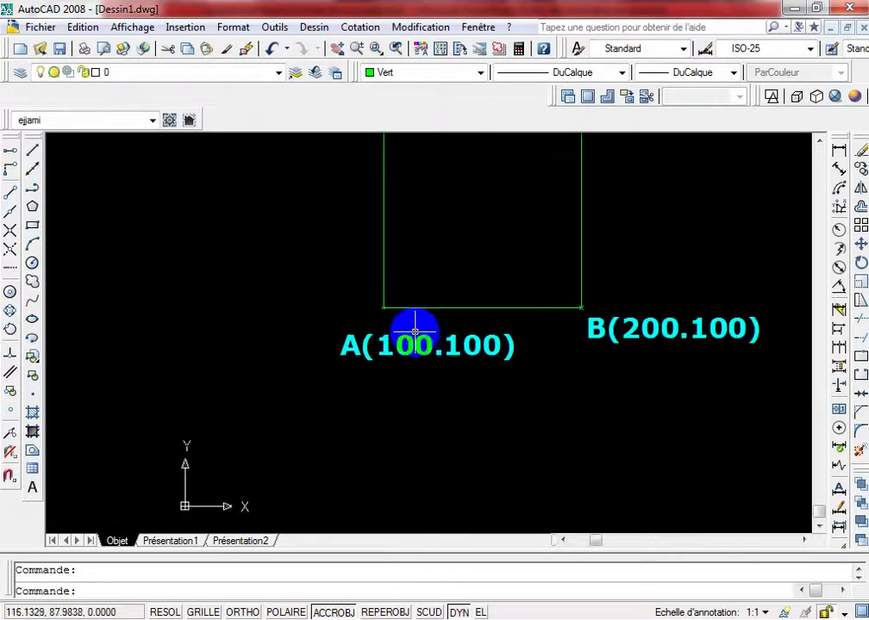
scroll(360, 411, down, 2)
middle_drag(361, 411, 387, 422)
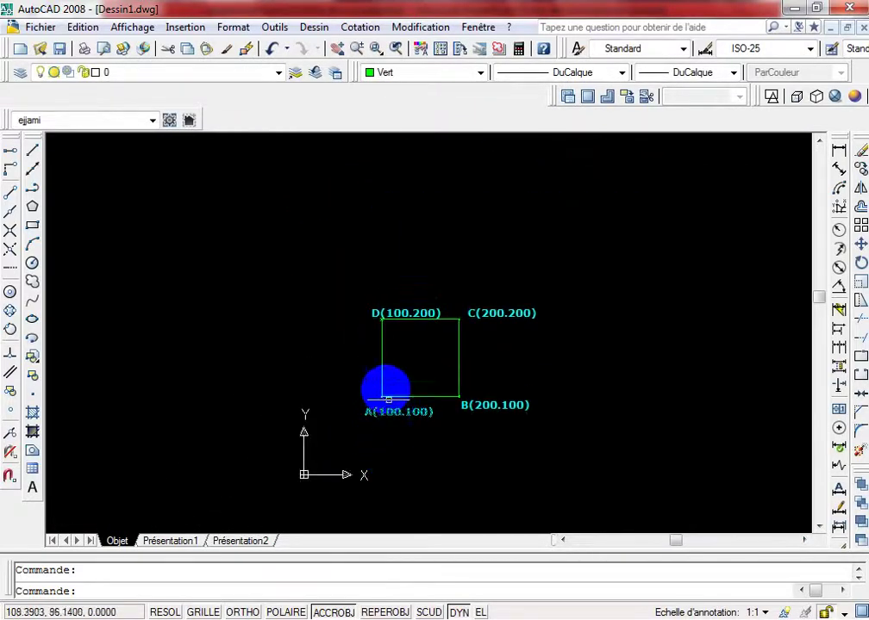
scroll(388, 421, up, 1)
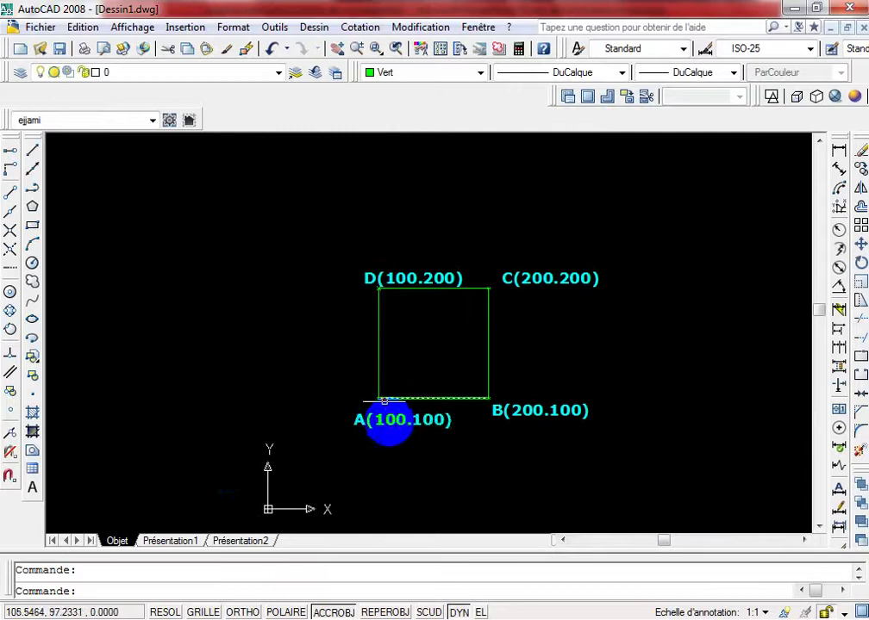
Step: Fill the square with ANSI31 diagonal hatching at scale 1 by picking inside it
click(32, 412)
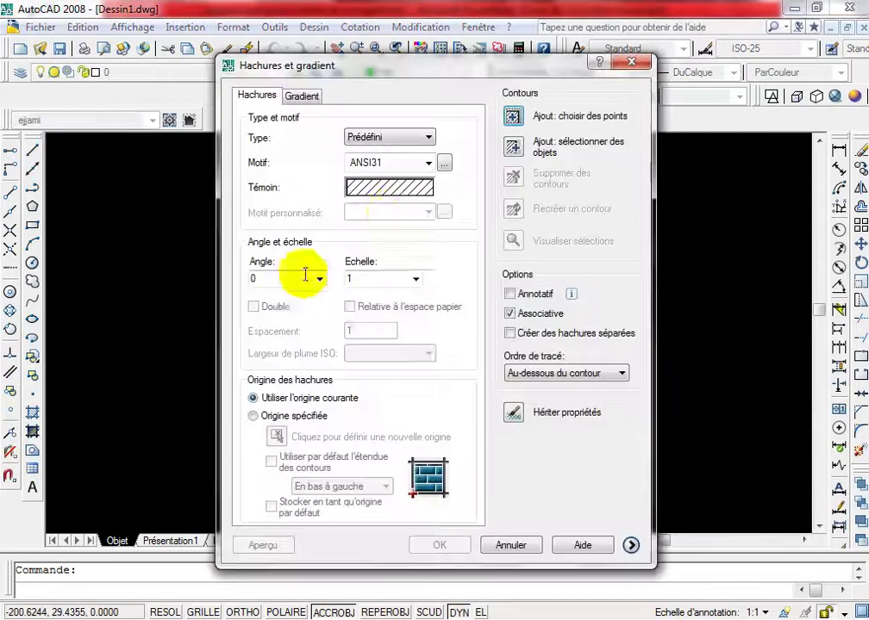
click(511, 117)
key(Return)
key(Return)
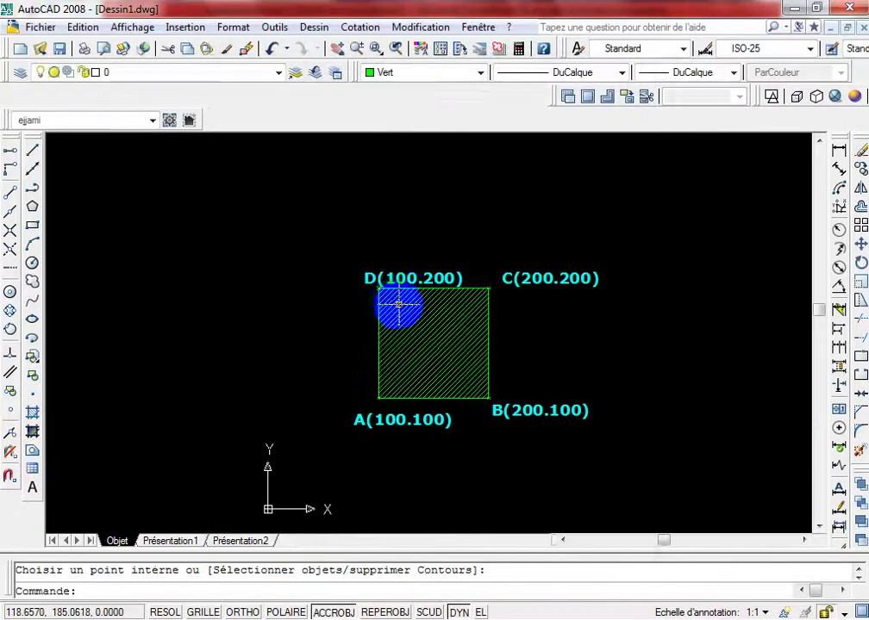
middle_drag(388, 287, 358, 304)
scroll(362, 303, up, 2)
drag(375, 302, 424, 349)
scroll(397, 316, down, 2)
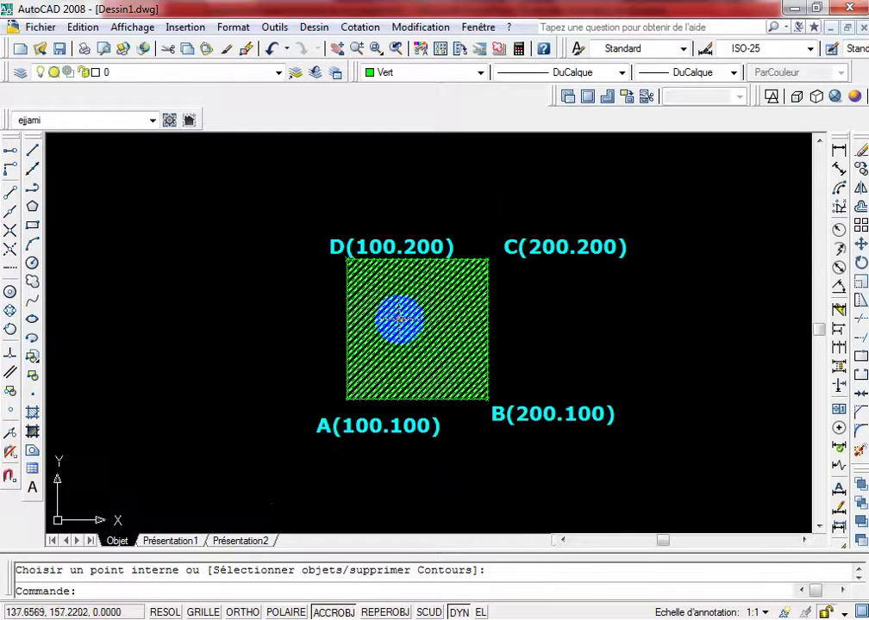
scroll(417, 341, down, 3)
scroll(424, 349, up, 3)
scroll(424, 349, up, 4)
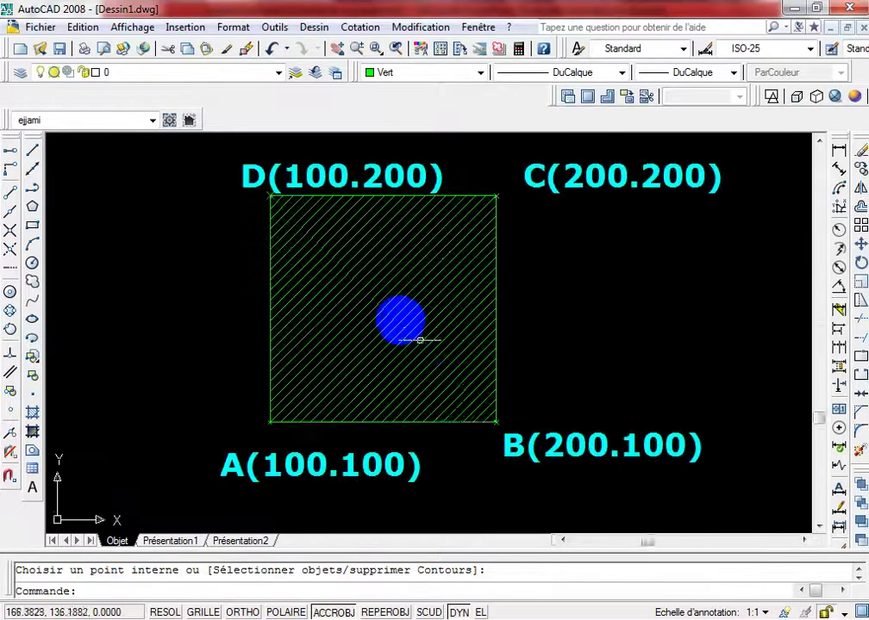
scroll(425, 344, down, 1)
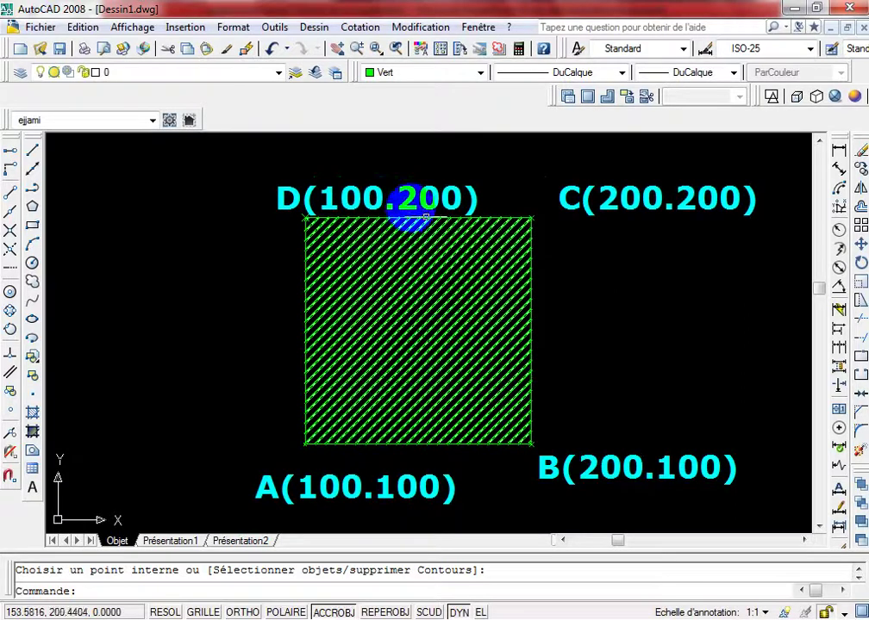
Step: Draw three rectangles in the square: an upper vertical strip, a full-width middle band, and a lower strip
click(33, 227)
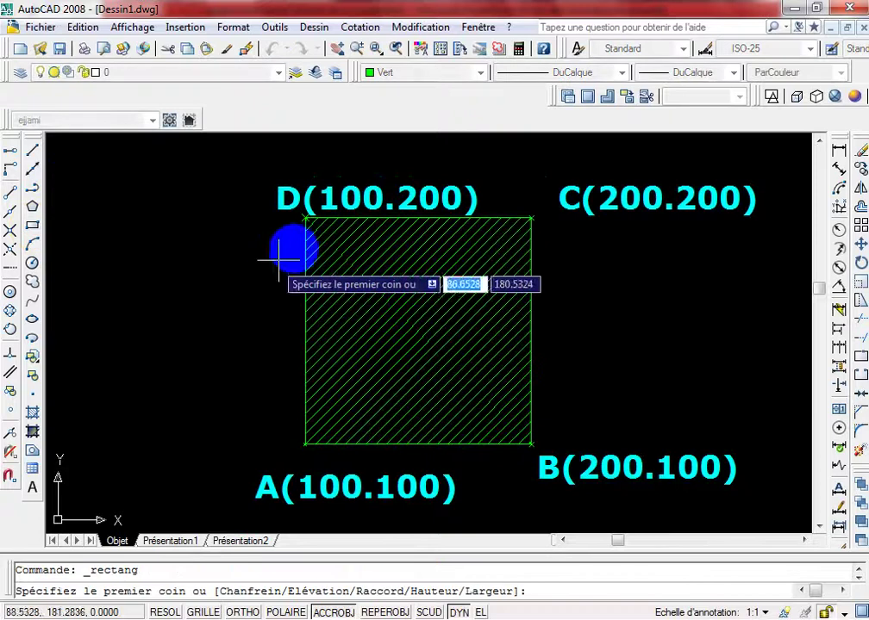
click(389, 218)
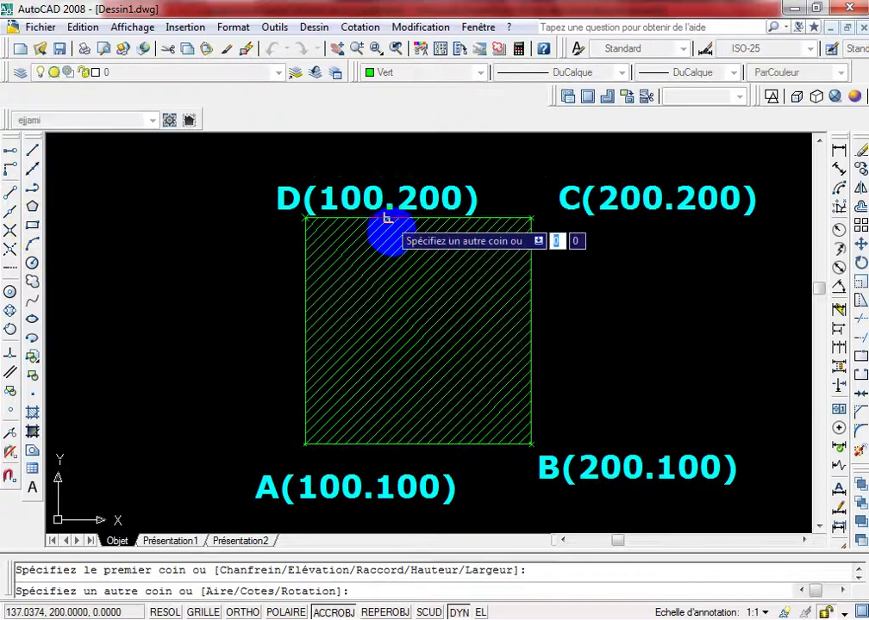
click(415, 320)
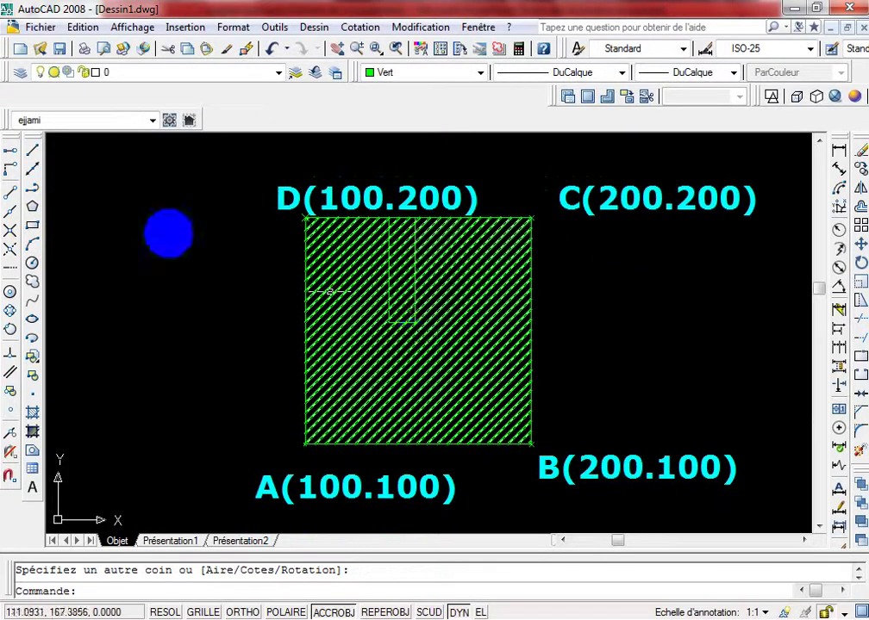
click(33, 227)
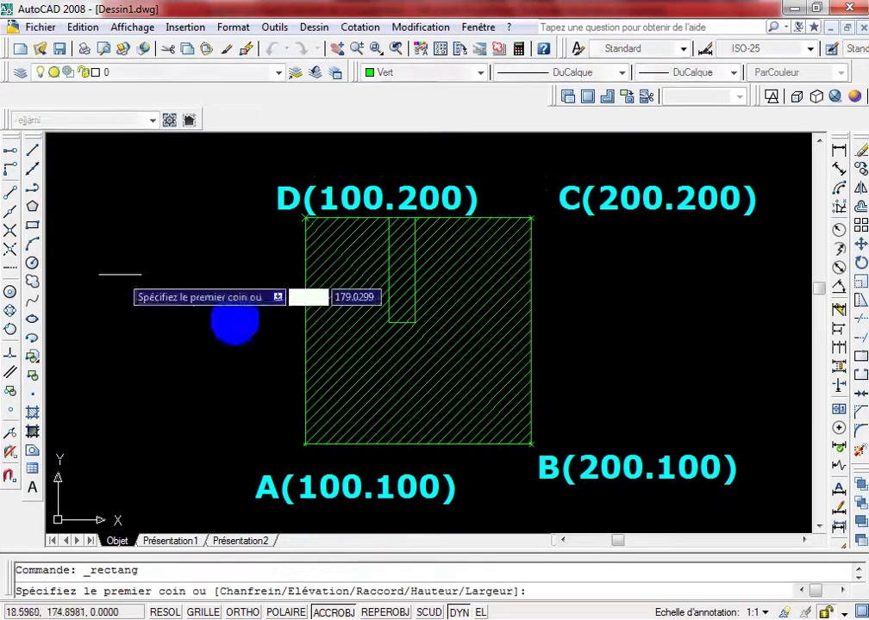
click(303, 322)
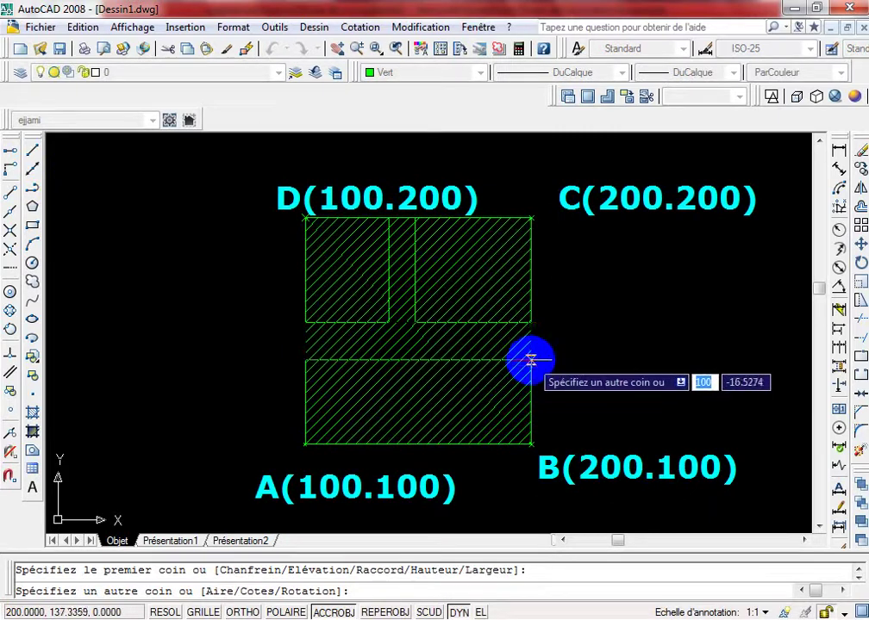
click(530, 360)
click(40, 230)
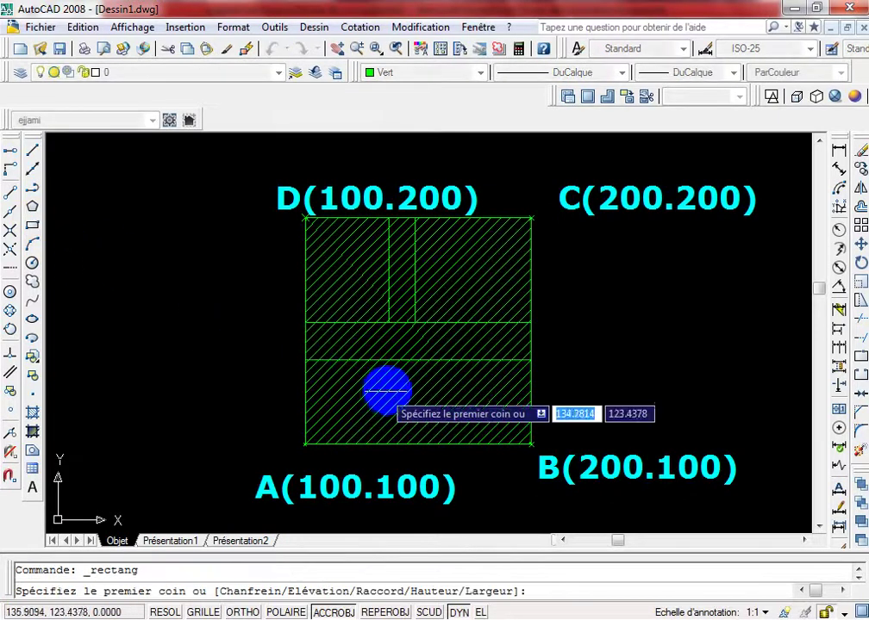
click(388, 360)
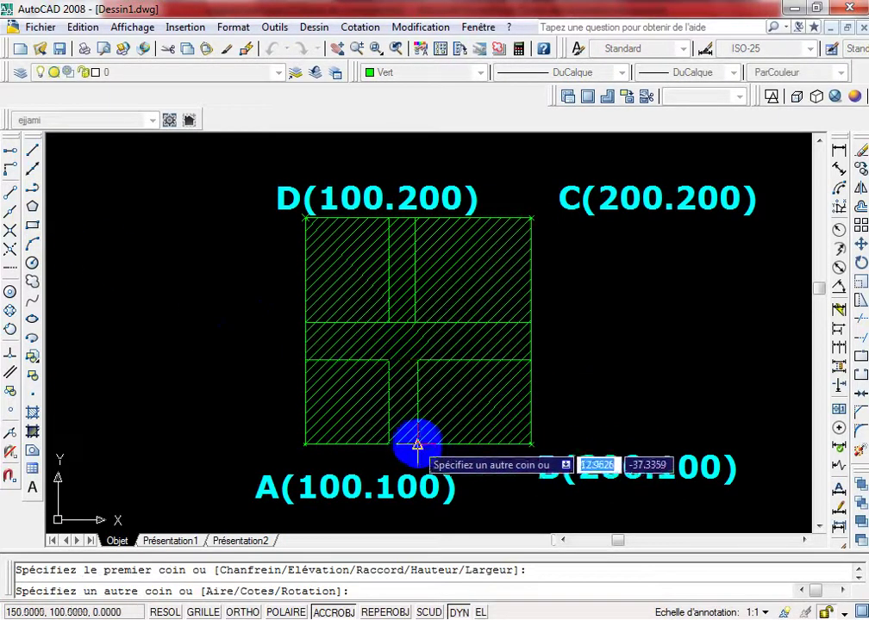
click(415, 444)
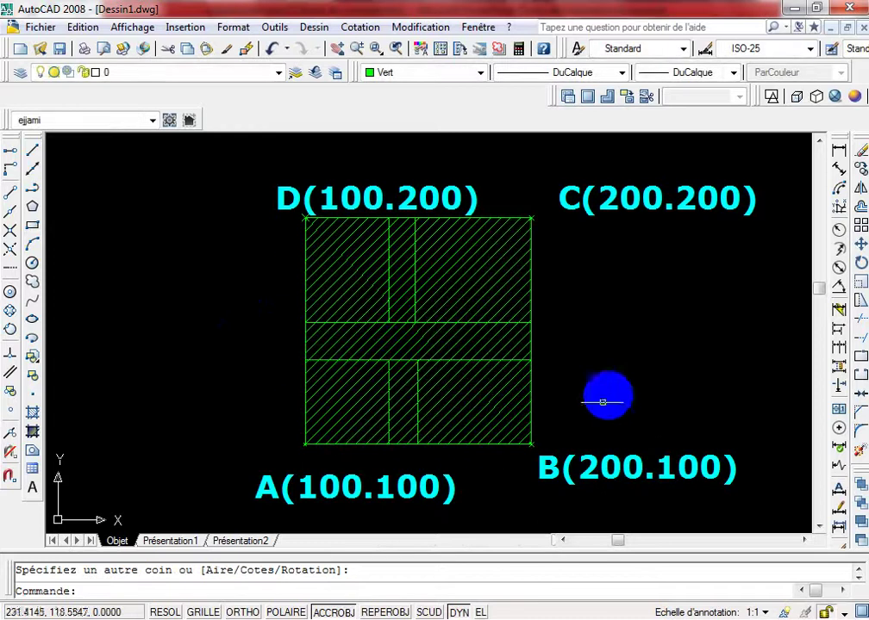
Step: Trim the line segment at the cross centre, using all lines as cutting edges
click(838, 366)
key(Return)
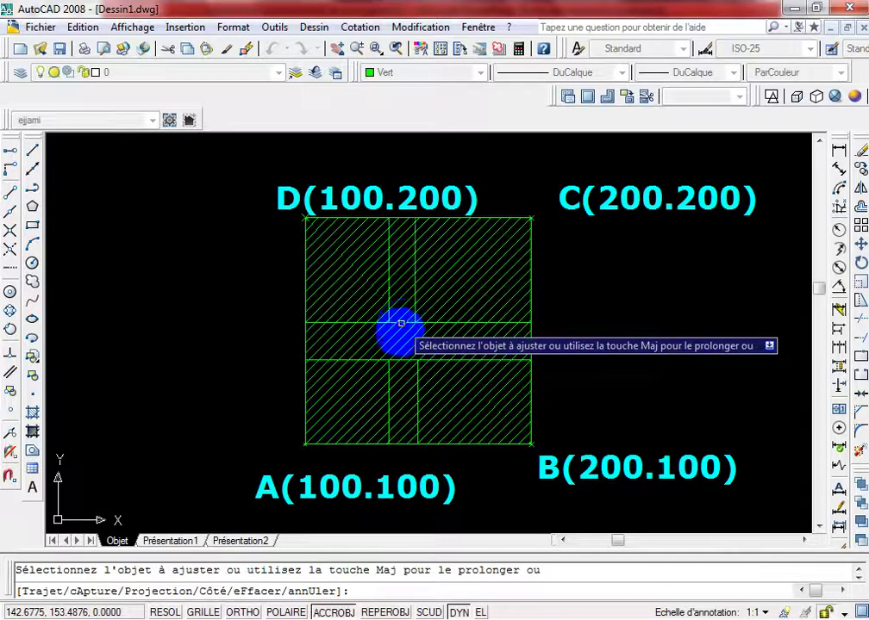
scroll(415, 323, up, 3)
click(411, 326)
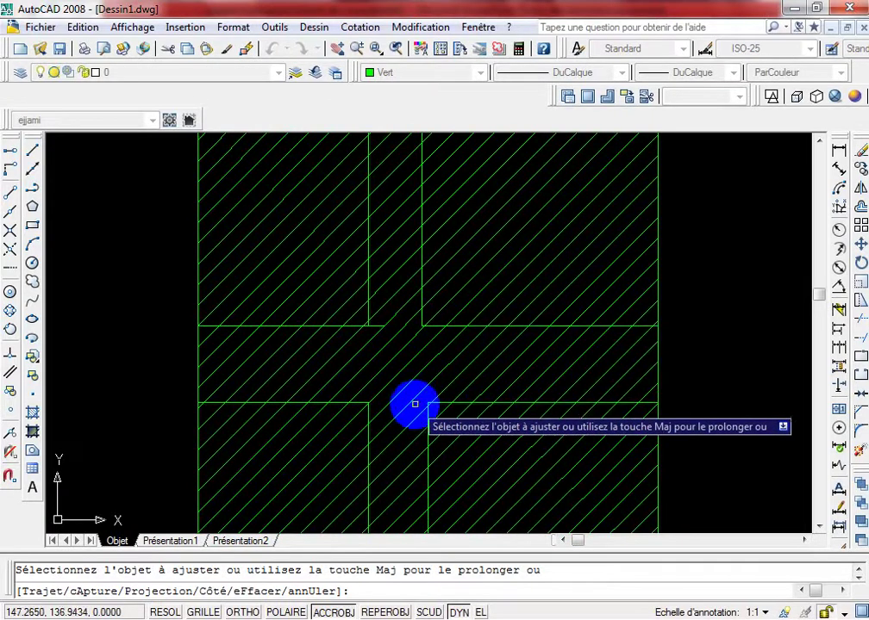
scroll(431, 401, down, 1)
scroll(483, 398, down, 3)
key(Escape)
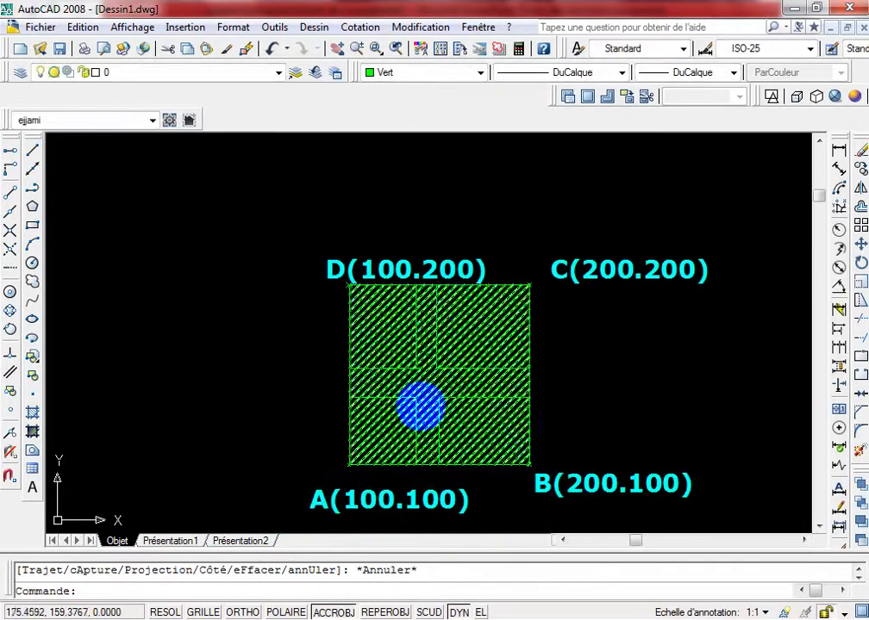
scroll(409, 380, up, 1)
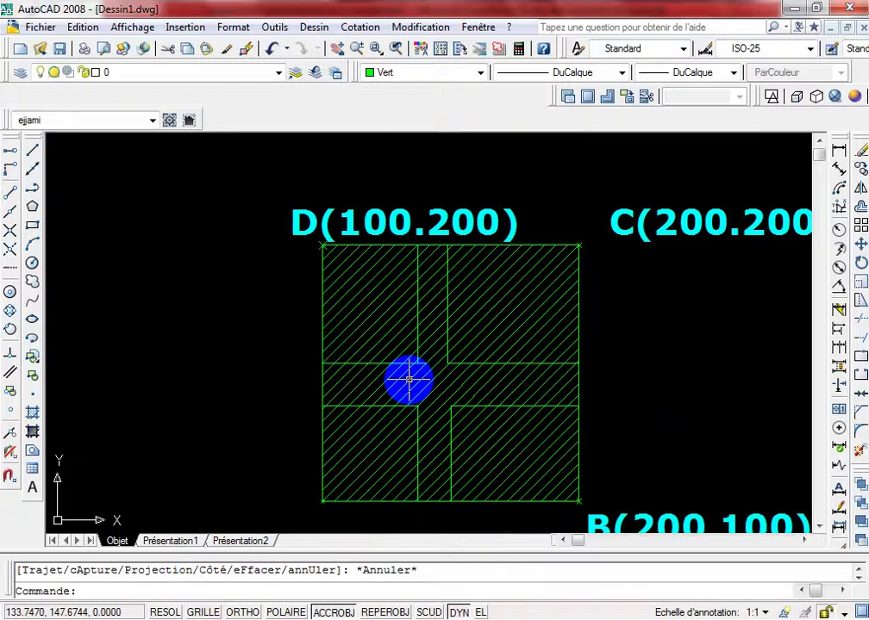
scroll(409, 379, down, 1)
scroll(412, 376, down, 1)
scroll(413, 383, up, 2)
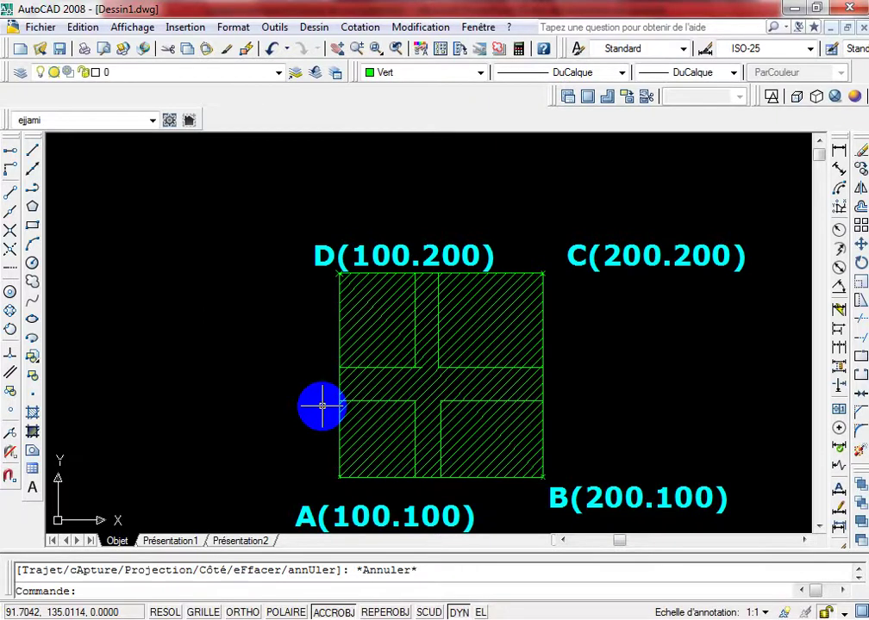
scroll(407, 378, down, 2)
scroll(435, 382, up, 3)
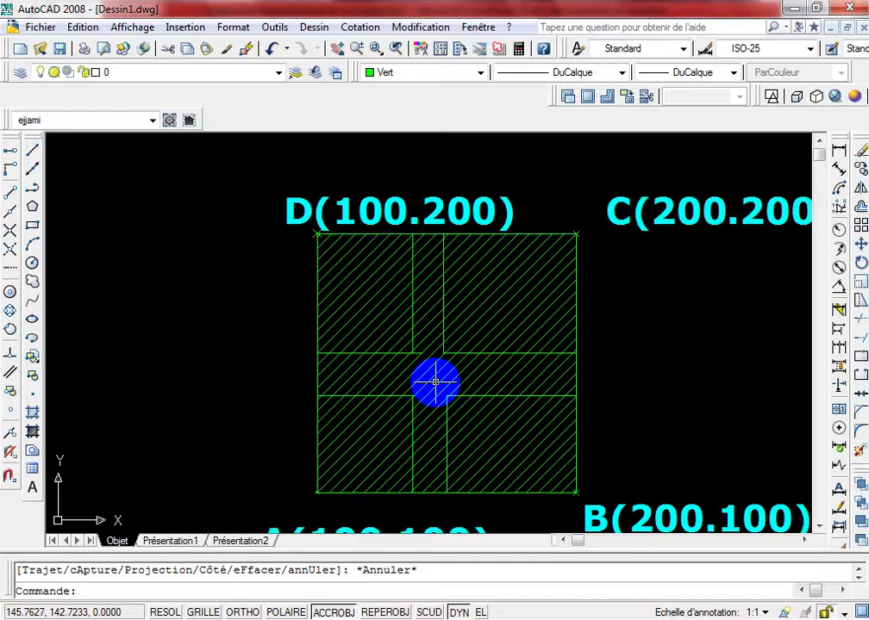
scroll(435, 381, down, 1)
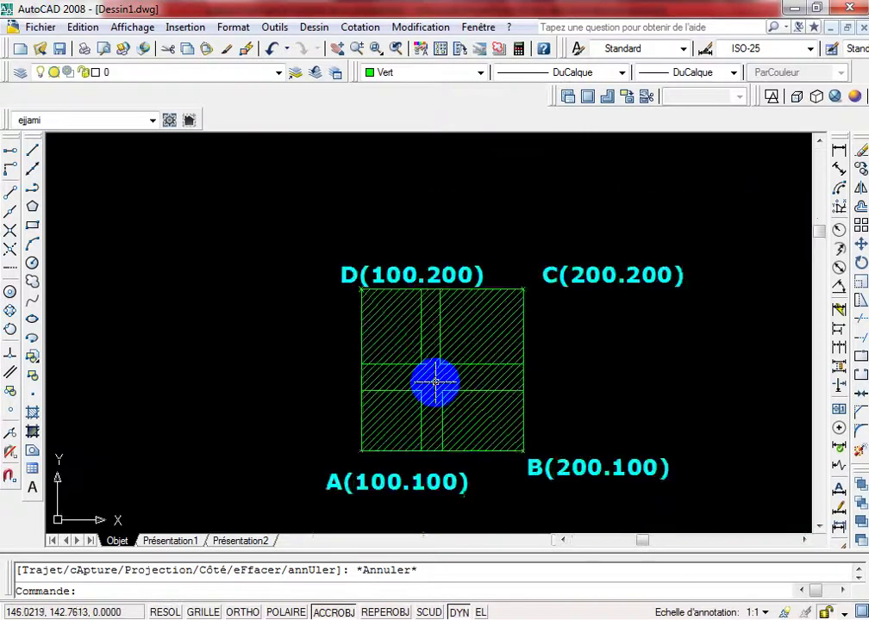
scroll(436, 378, down, 1)
scroll(457, 334, up, 2)
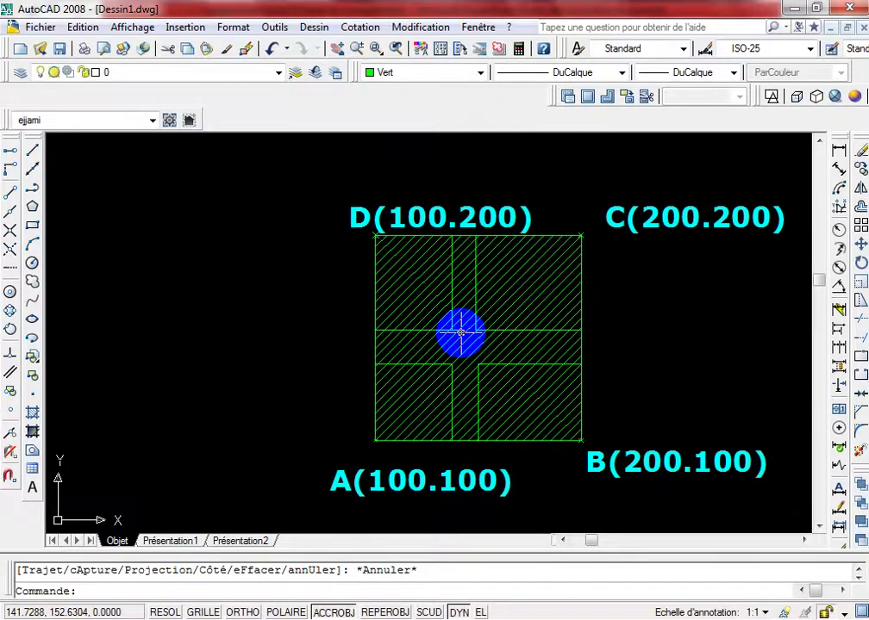
scroll(461, 332, down, 3)
mouse_move(461, 331)
middle_down()
mouse_move(379, 370)
mouse_move(374, 397)
middle_up()
scroll(405, 335, up, 3)
scroll(405, 334, down, 3)
scroll(394, 363, up, 2)
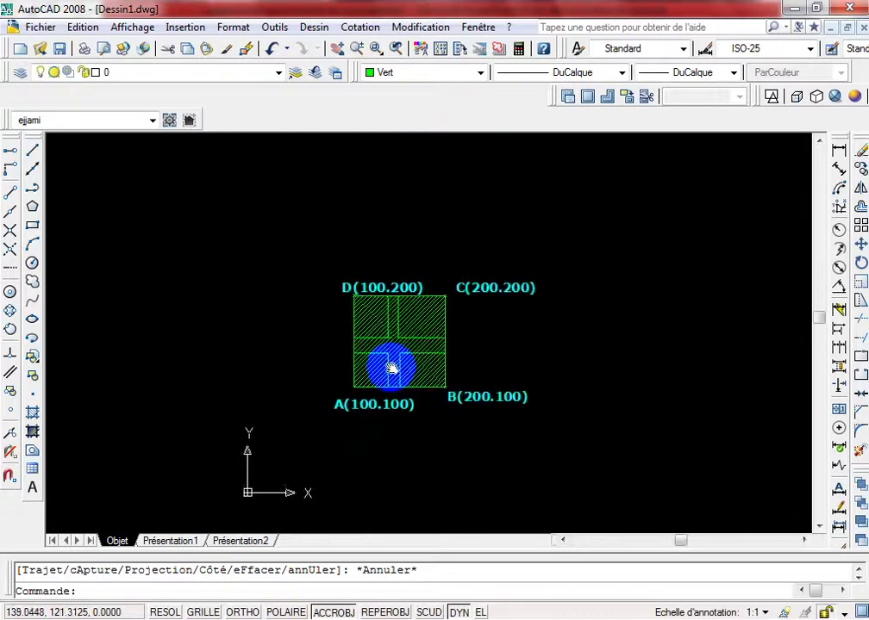